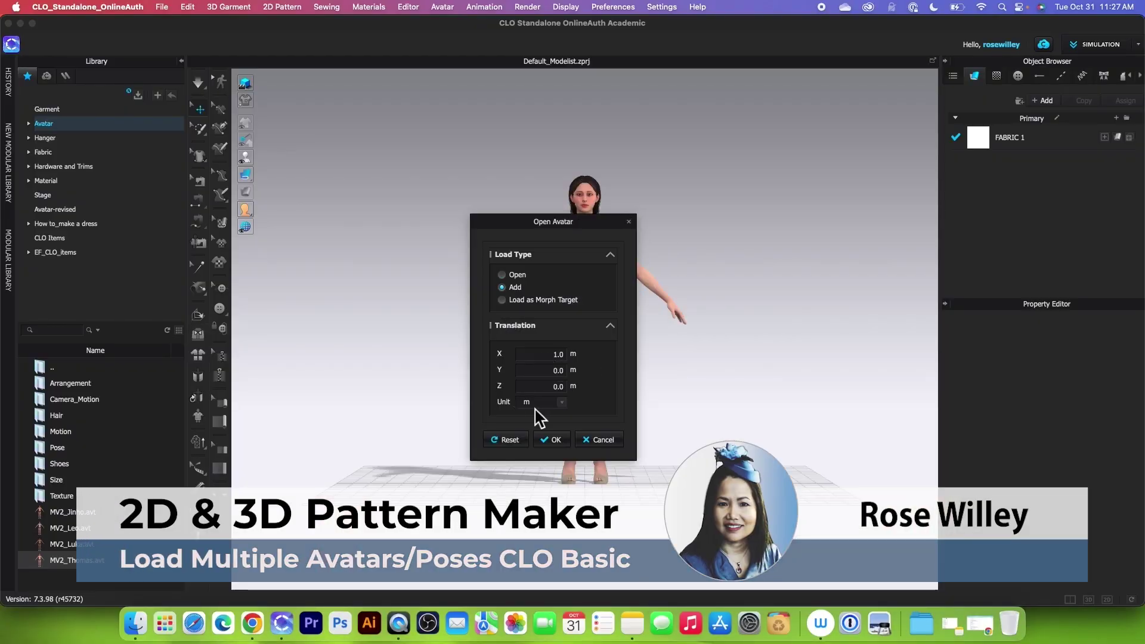
Confirm adding the avatar at its offset, then apply the pose to the three chosen avatars
left_click(551, 439)
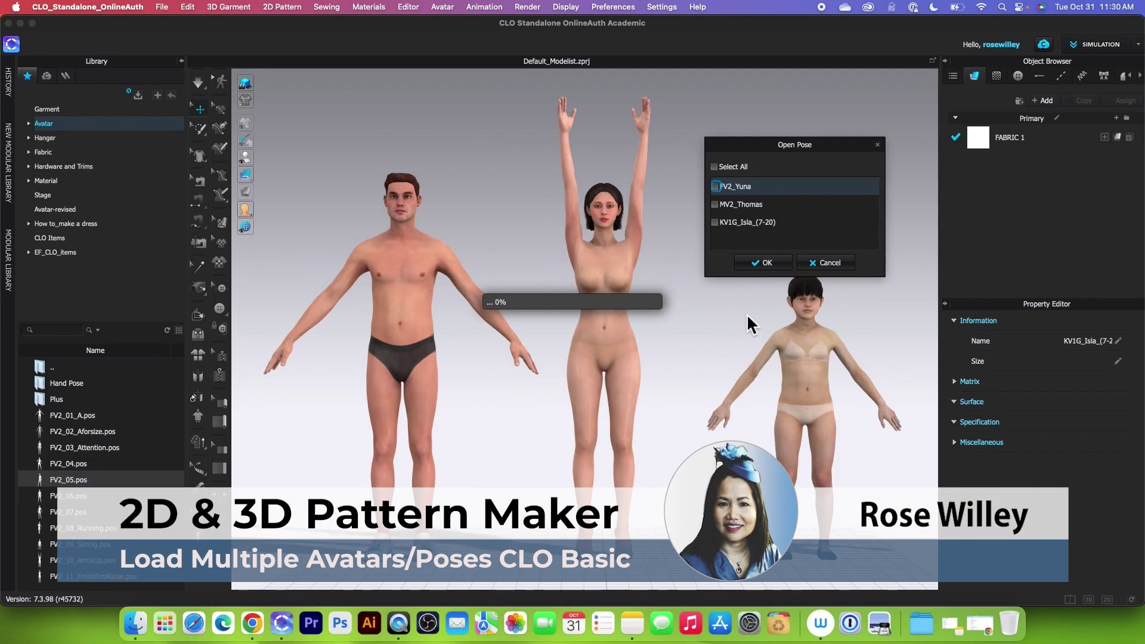
left_click(714, 222)
left_click(715, 204)
left_click(715, 187)
left_click(763, 263)
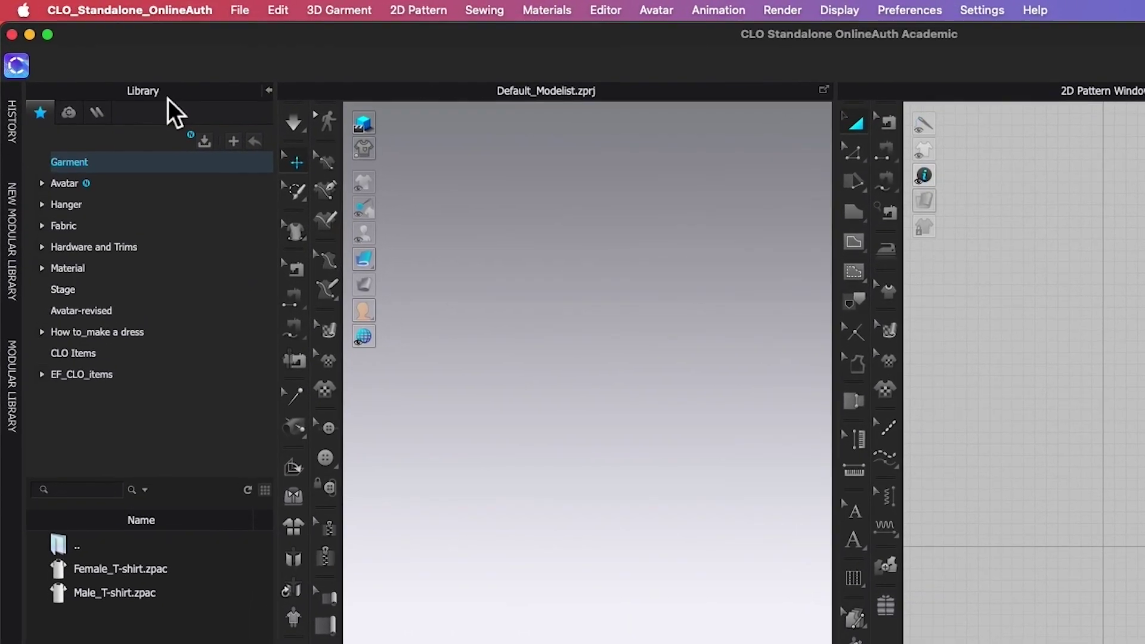
Load FV2_Yuna from the Female_V2 avatar collection and switch to the 3D-only view
left_click(169, 191)
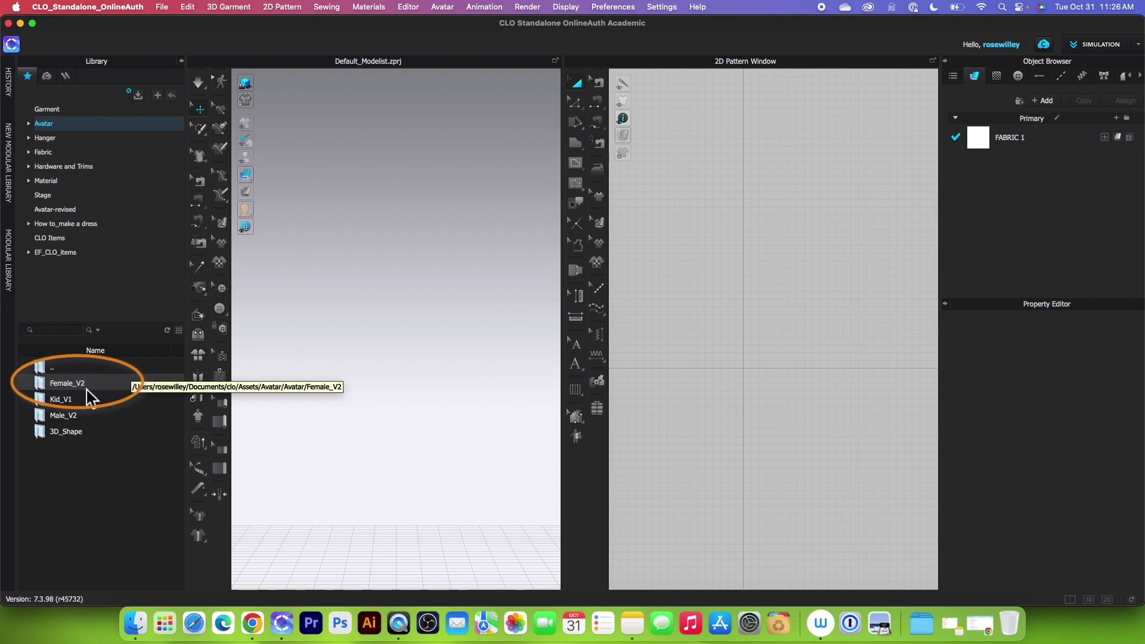
double_click(103, 387)
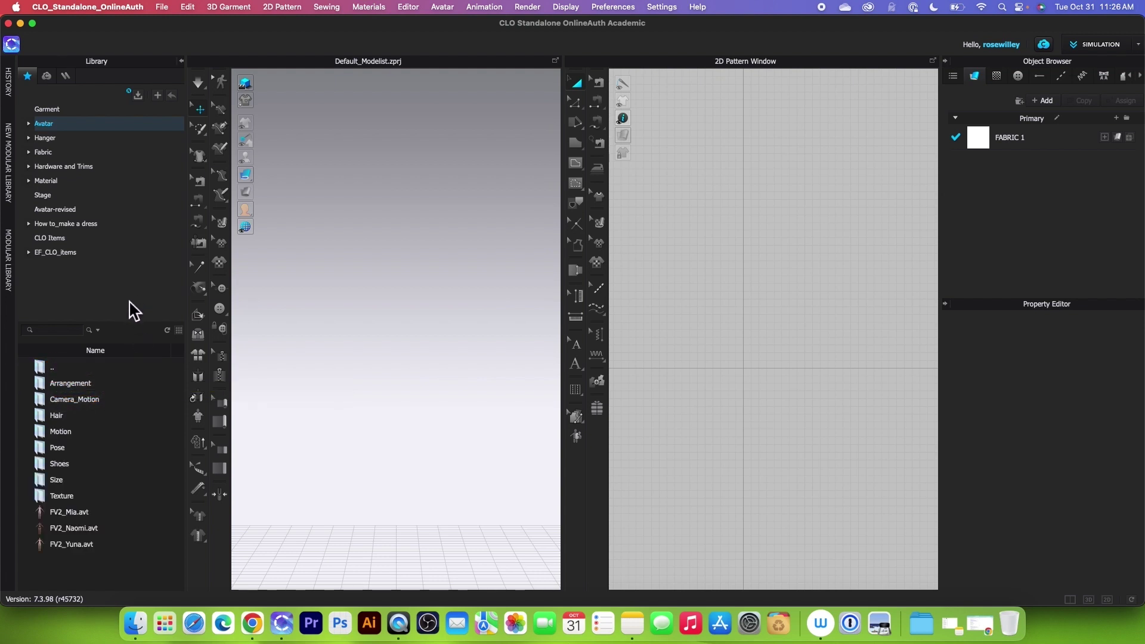
mouse_move(89, 560)
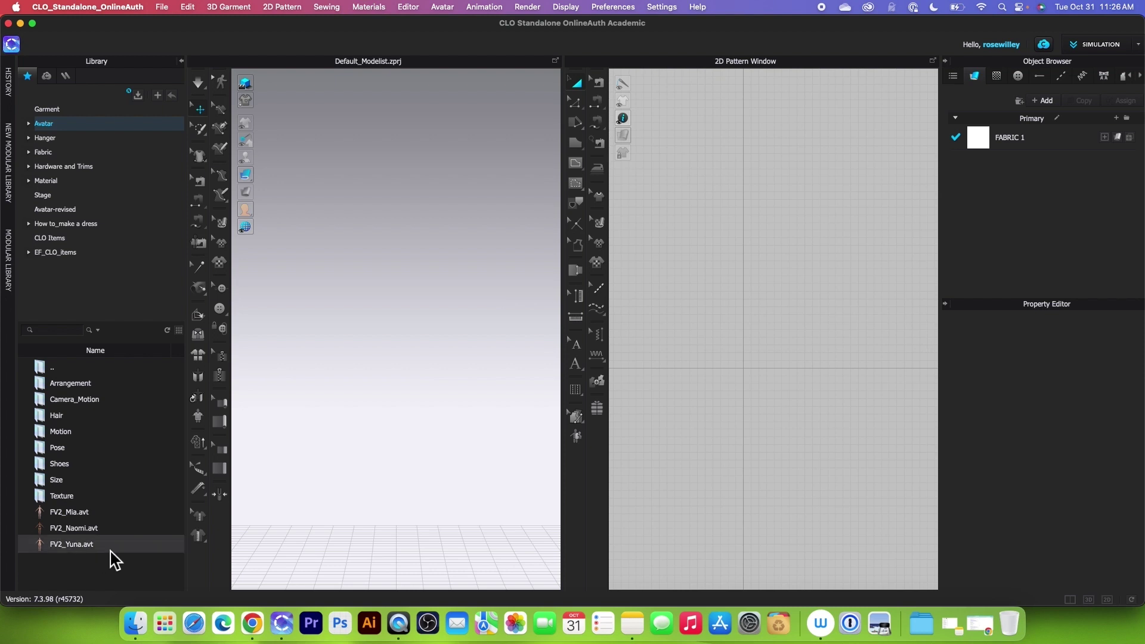
left_click(110, 550)
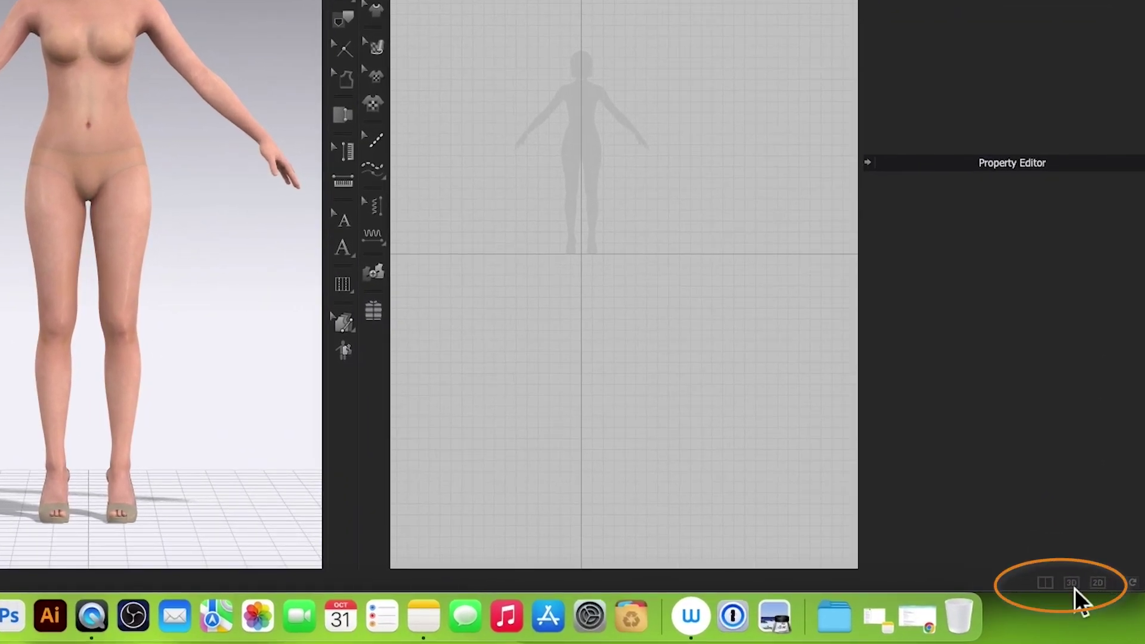
left_click(1073, 584)
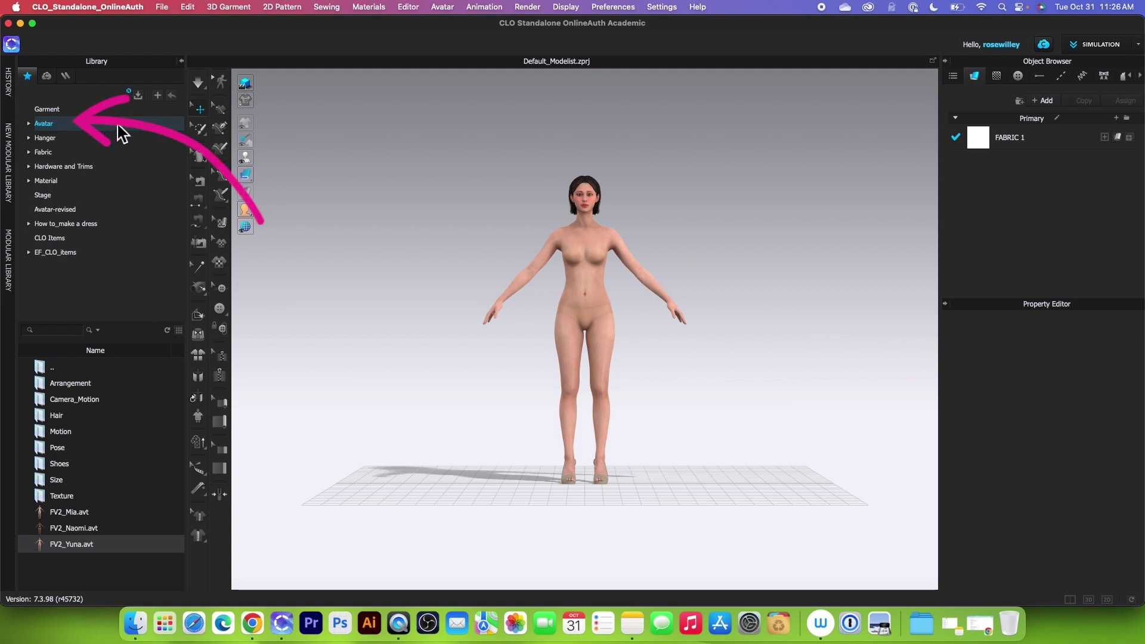
Open MV2_Thomas from the Male_V2 collection and set its Load Type to Add
double_click(66, 366)
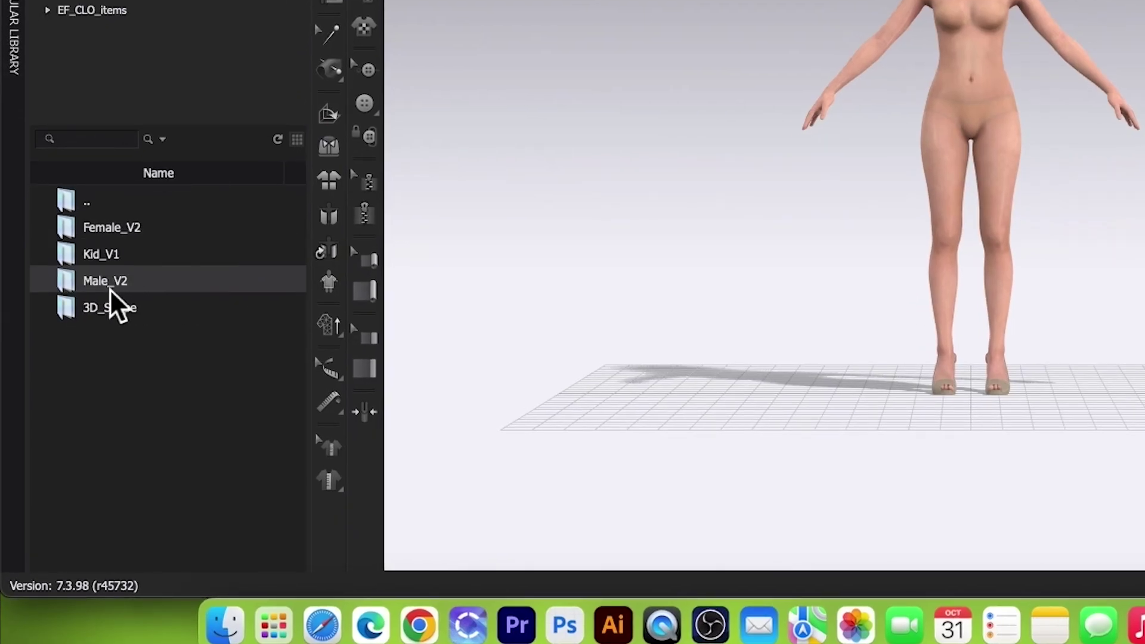
double_click(161, 295)
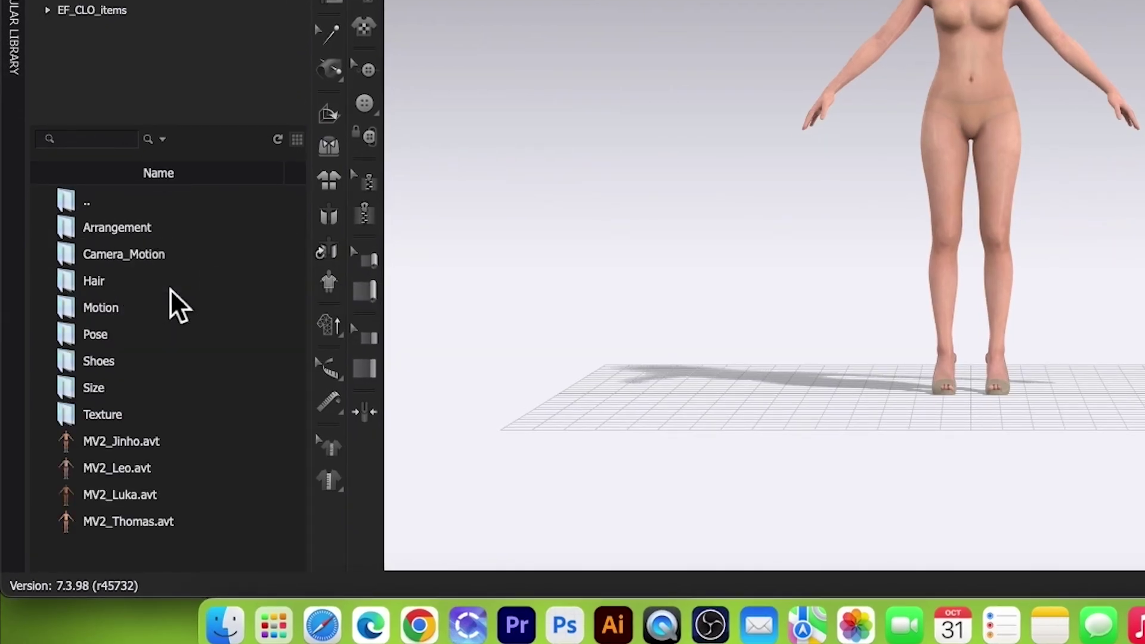
mouse_move(162, 531)
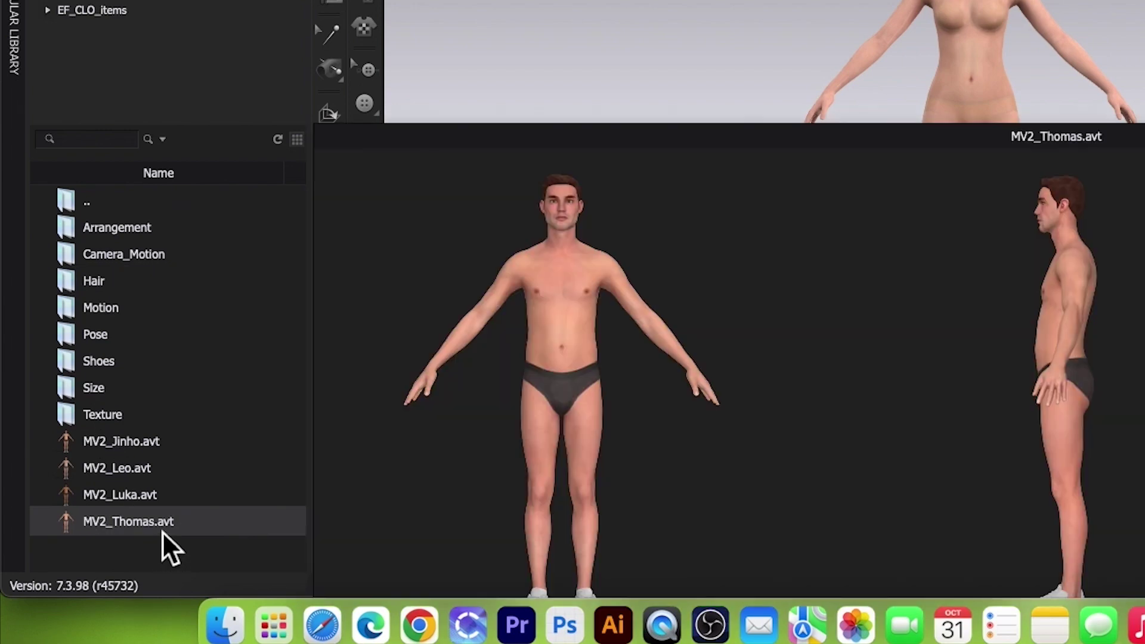
double_click(162, 532)
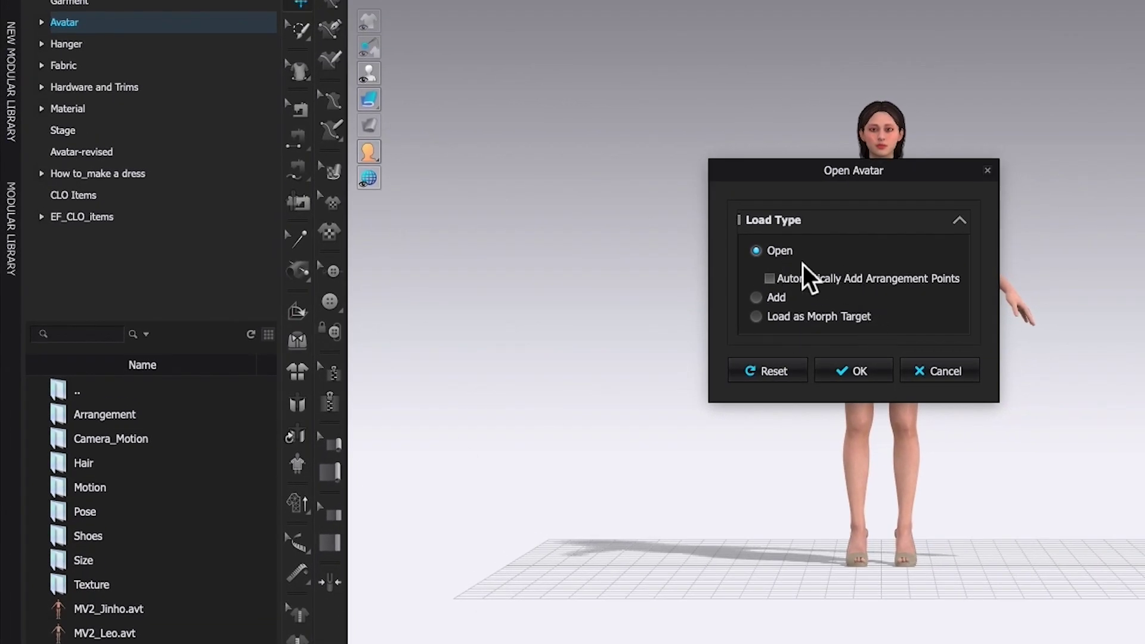
left_click(762, 302)
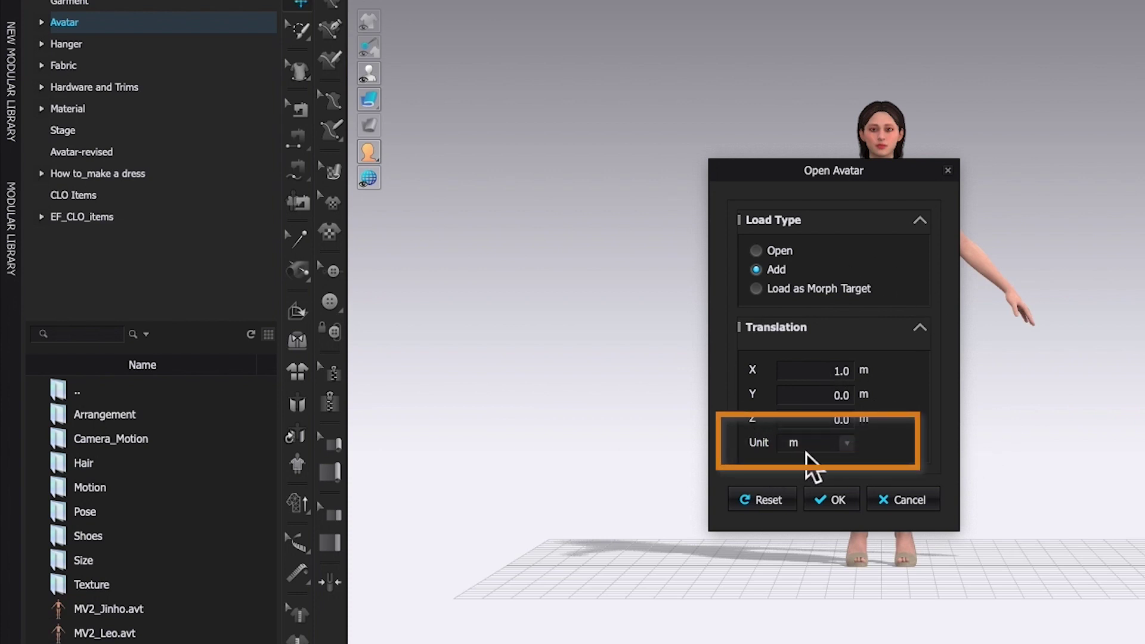
Keep the unit in metres, set Translation X to -1, and add MV2_Thomas
left_click(853, 452)
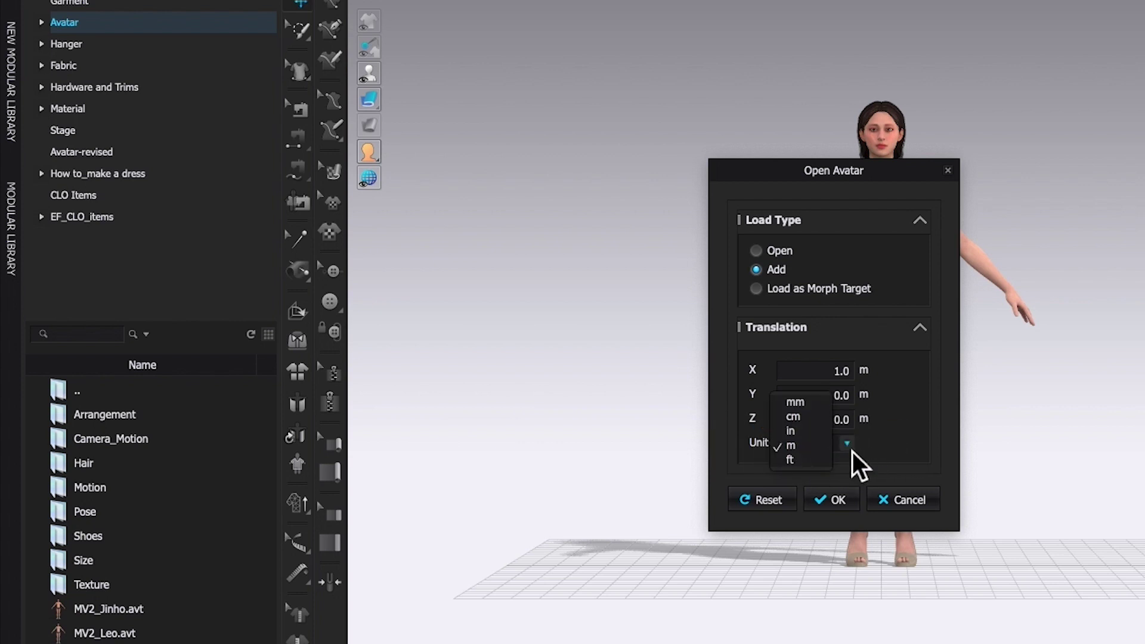
left_click(807, 448)
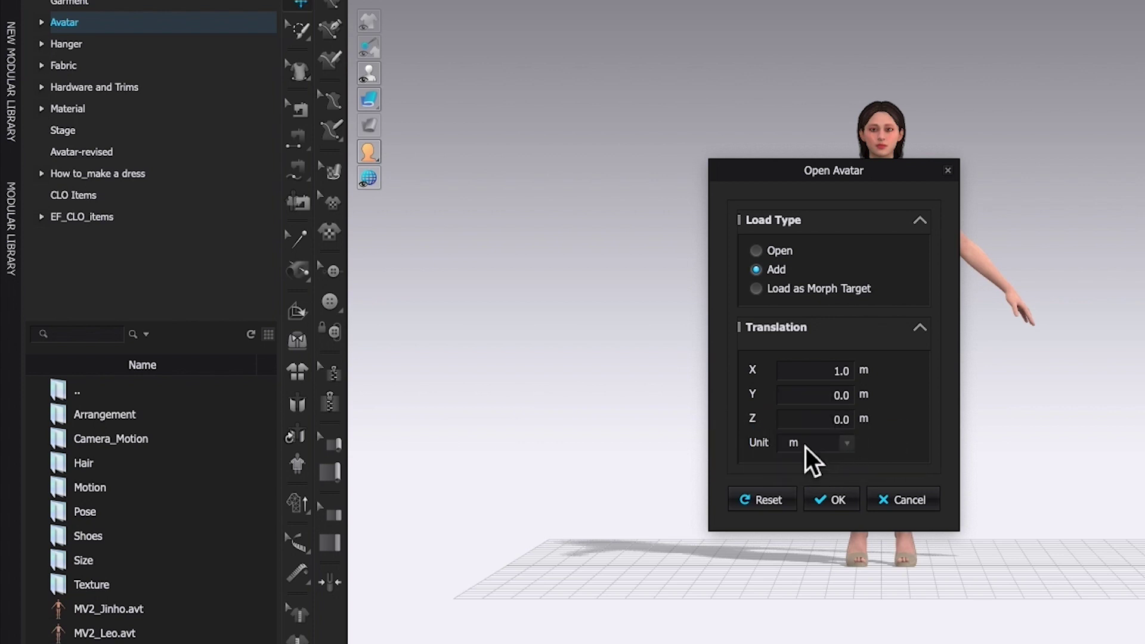
left_click(829, 377)
double_click(841, 371)
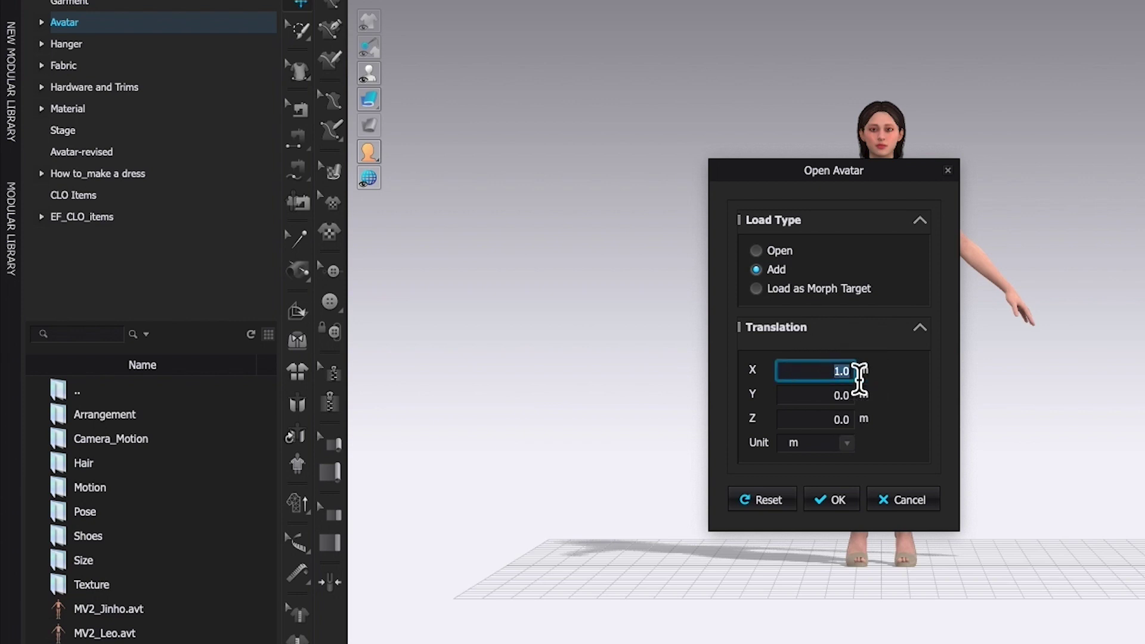
type("-1")
left_click(840, 508)
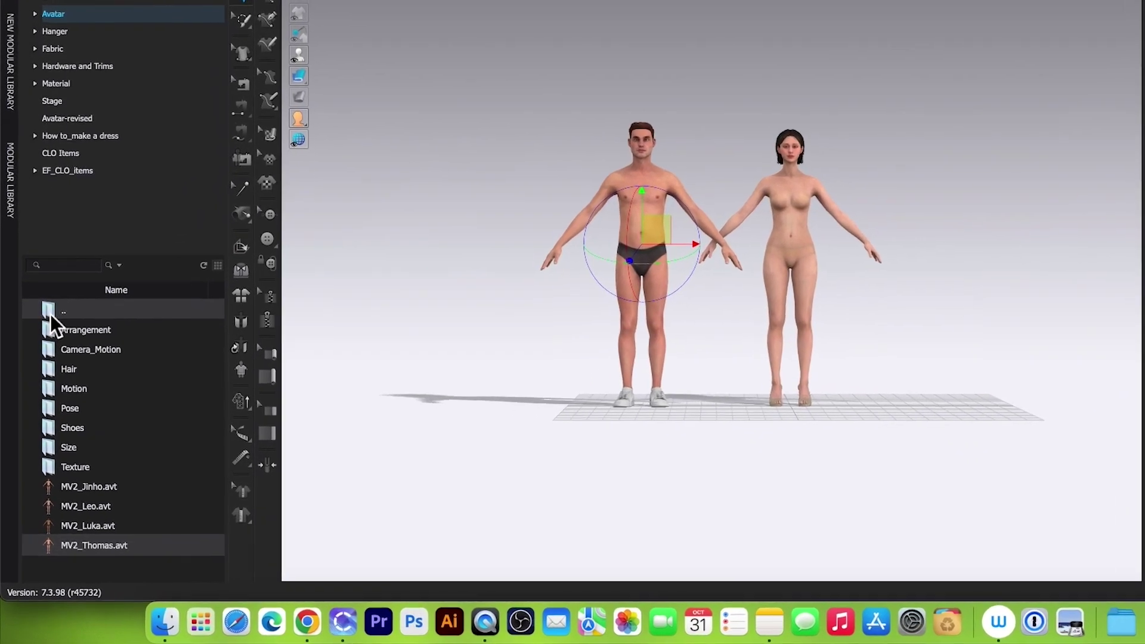
Open KV1G_Isla_(7-20).avt from the Kid_V1 collection to bring up its load options
double_click(50, 312)
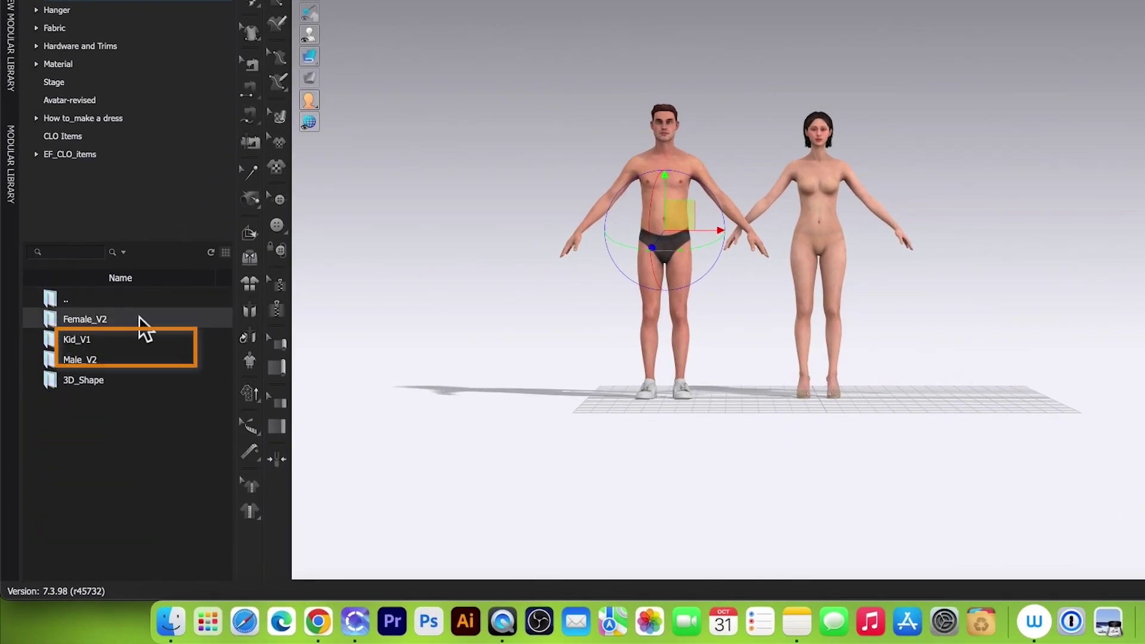
double_click(126, 345)
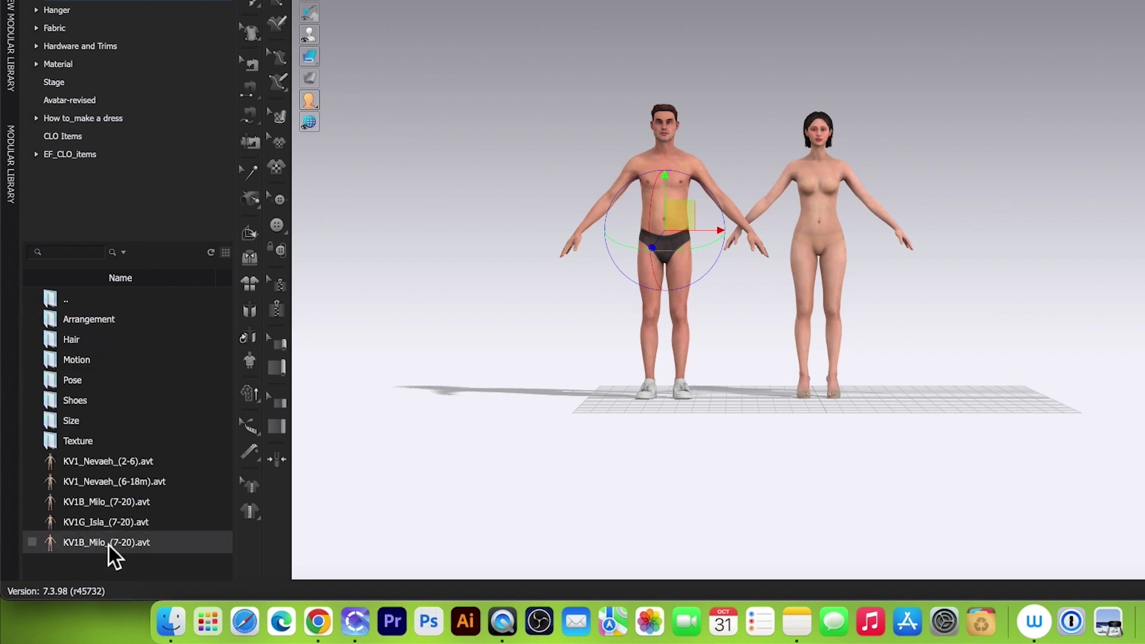
mouse_move(106, 527)
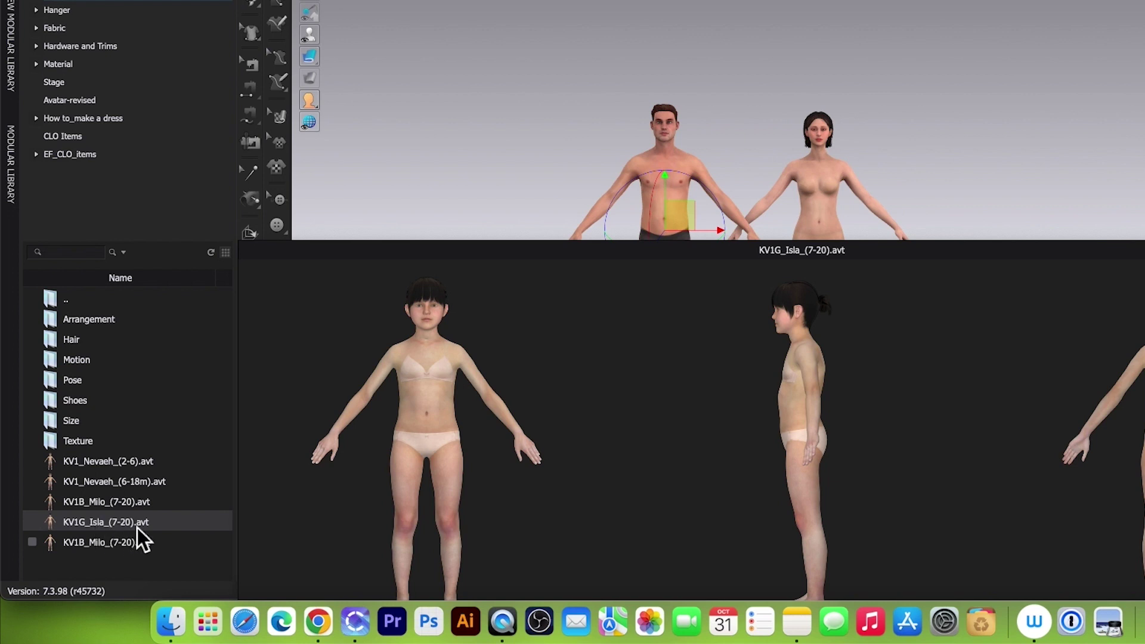
double_click(177, 525)
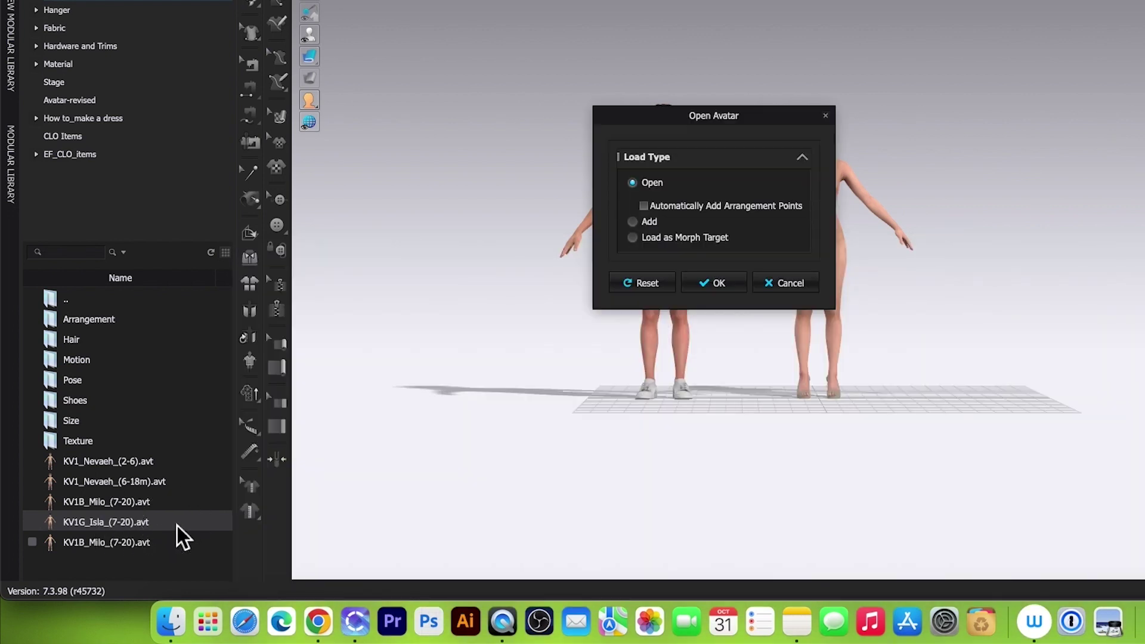
Set Load Type to Add with Translation X of 1 and confirm adding KV1G_Isla
left_click(637, 227)
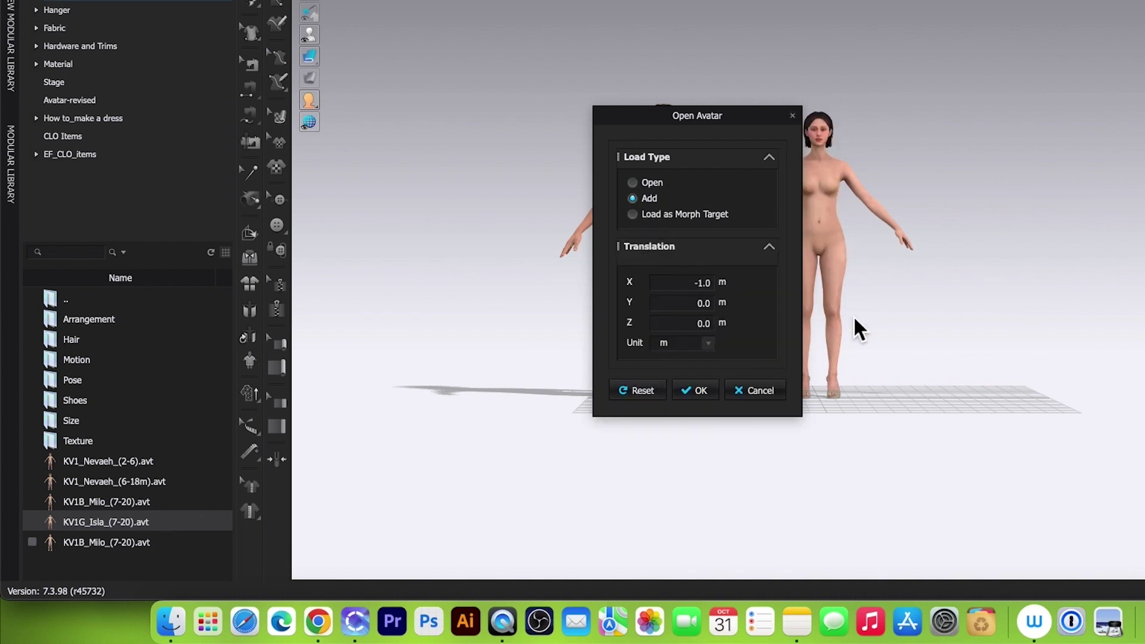
left_click(686, 284)
type("1")
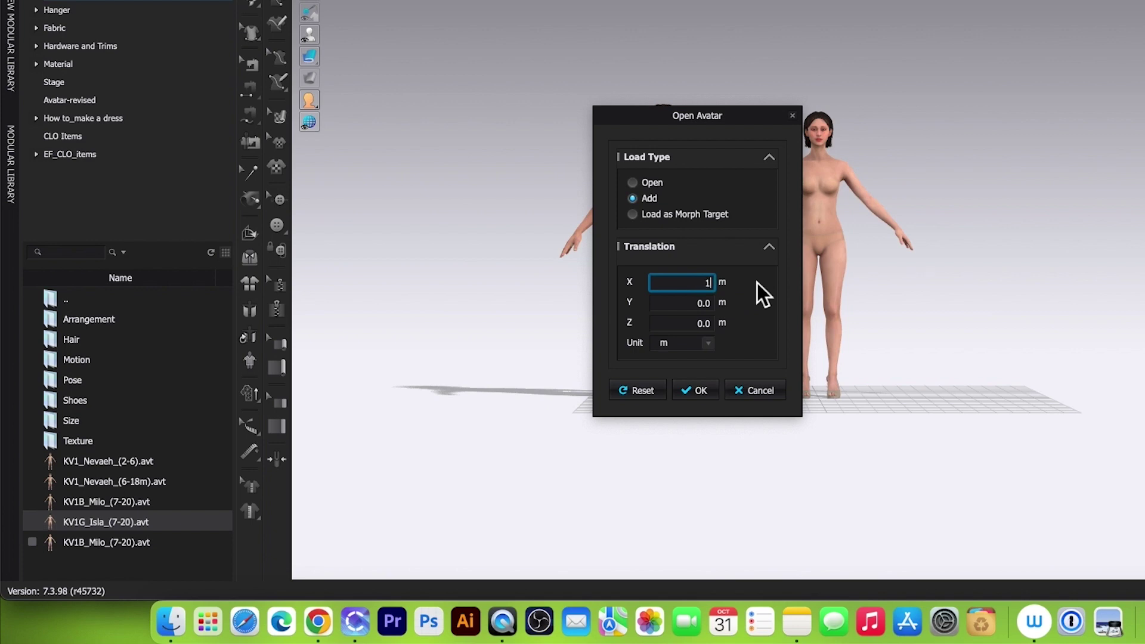
left_click(705, 398)
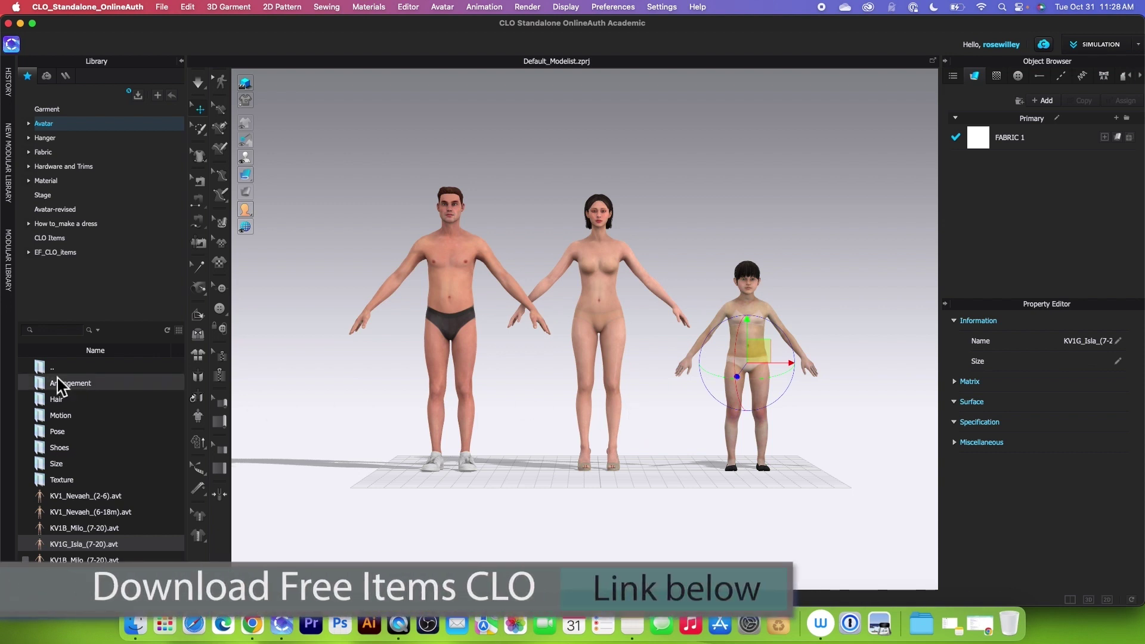
Browse up to Female_V2, open its Pose folder, and launch the FV2_10_ArmsUp pose
double_click(38, 365)
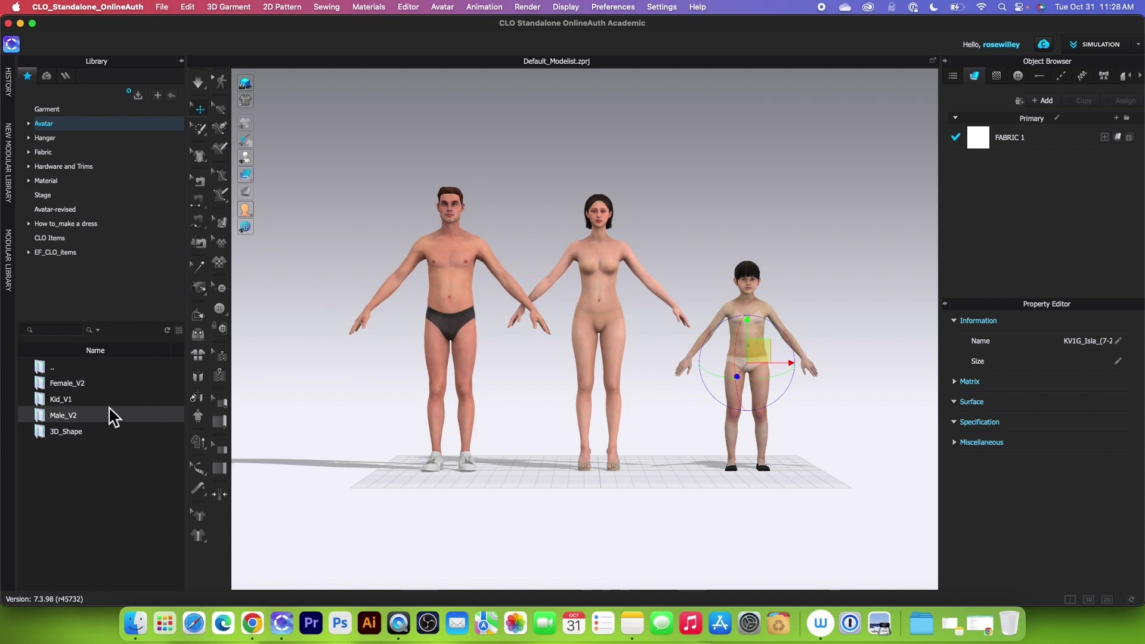
left_click_drag(117, 399, 558, 136)
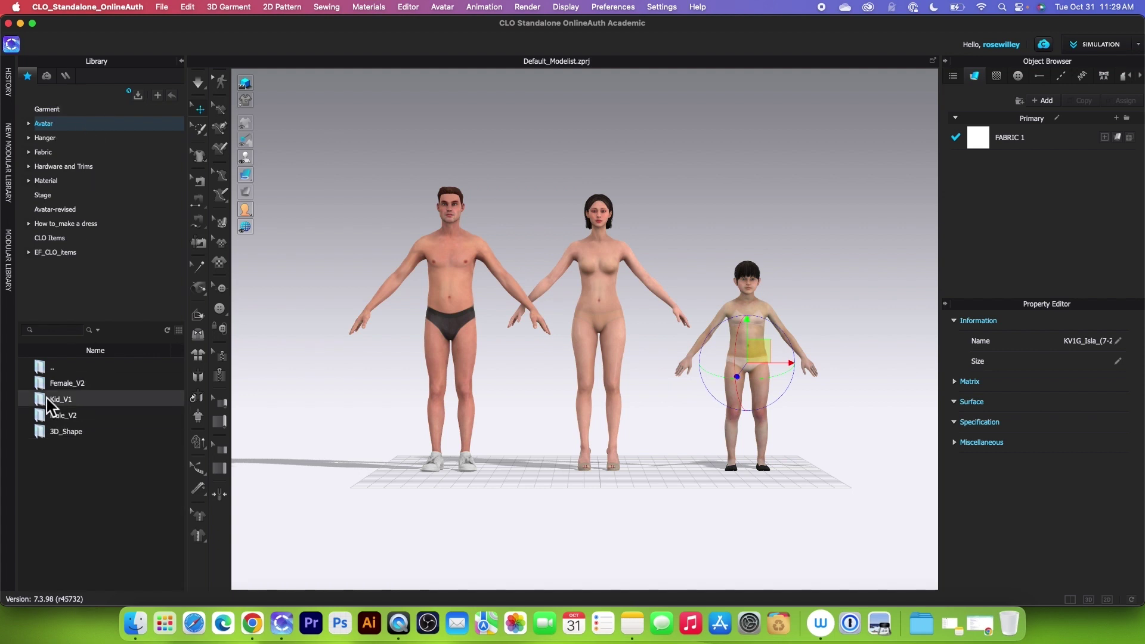
double_click(111, 386)
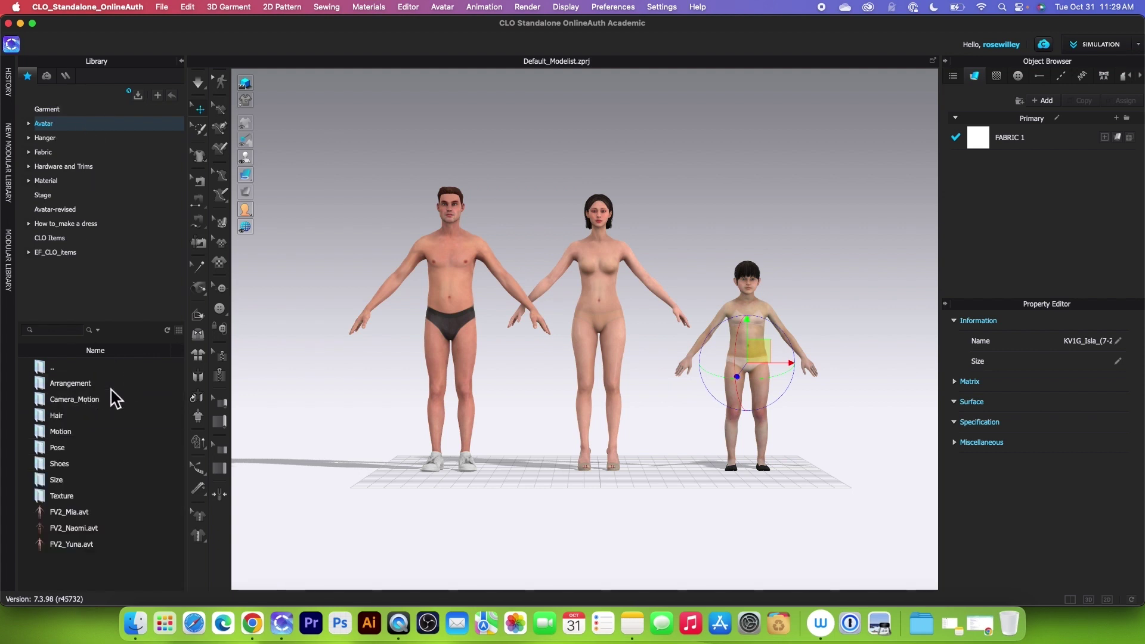
double_click(82, 451)
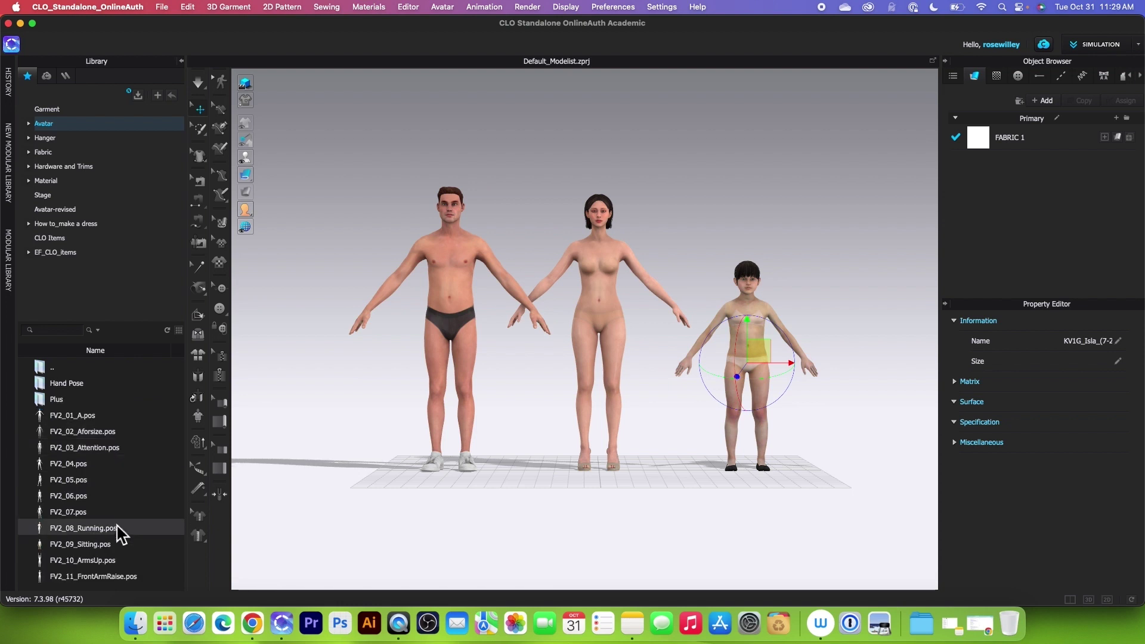
double_click(75, 564)
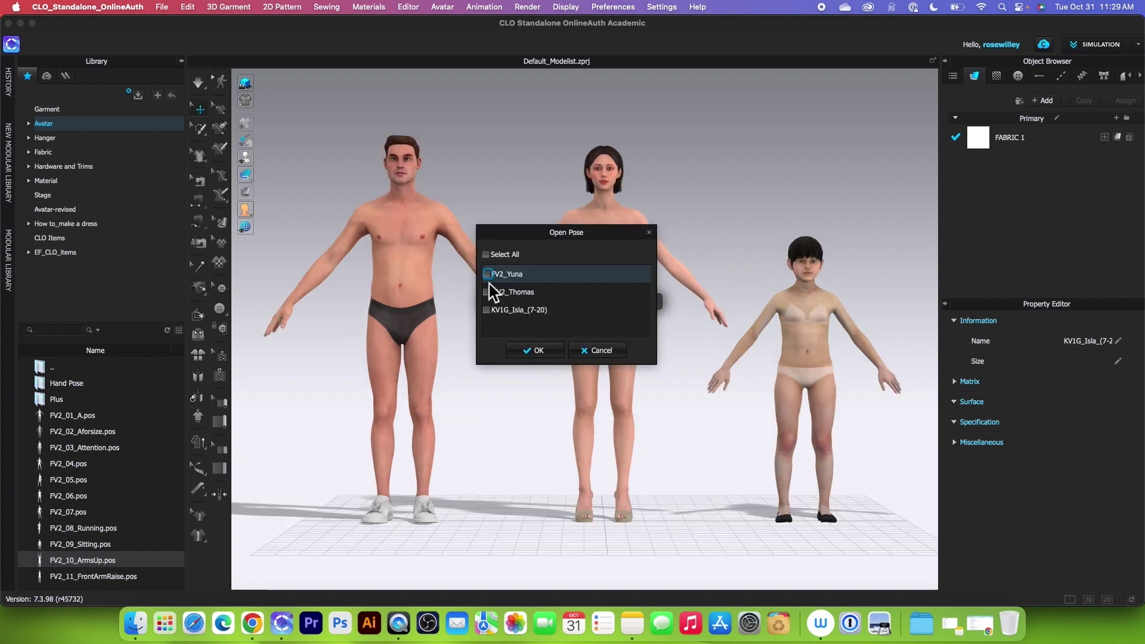
Apply FV2_10_ArmsUp to FV2_Yuna only, confirming both the Open Pose and Joint Information dialogs
left_click_drag(624, 234, 838, 113)
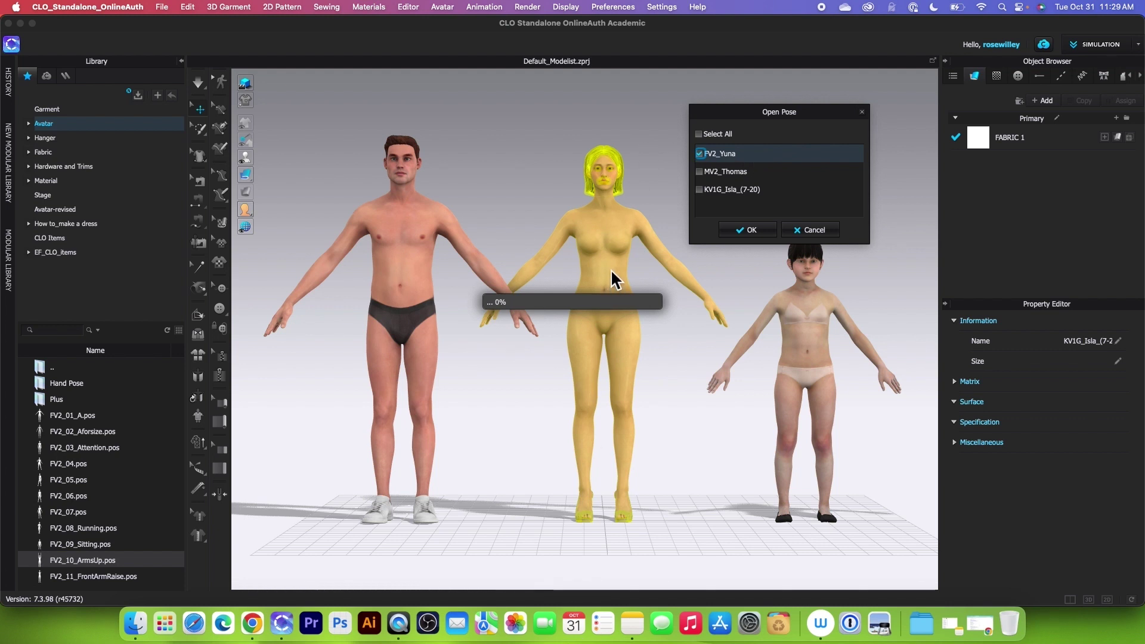
left_click(752, 230)
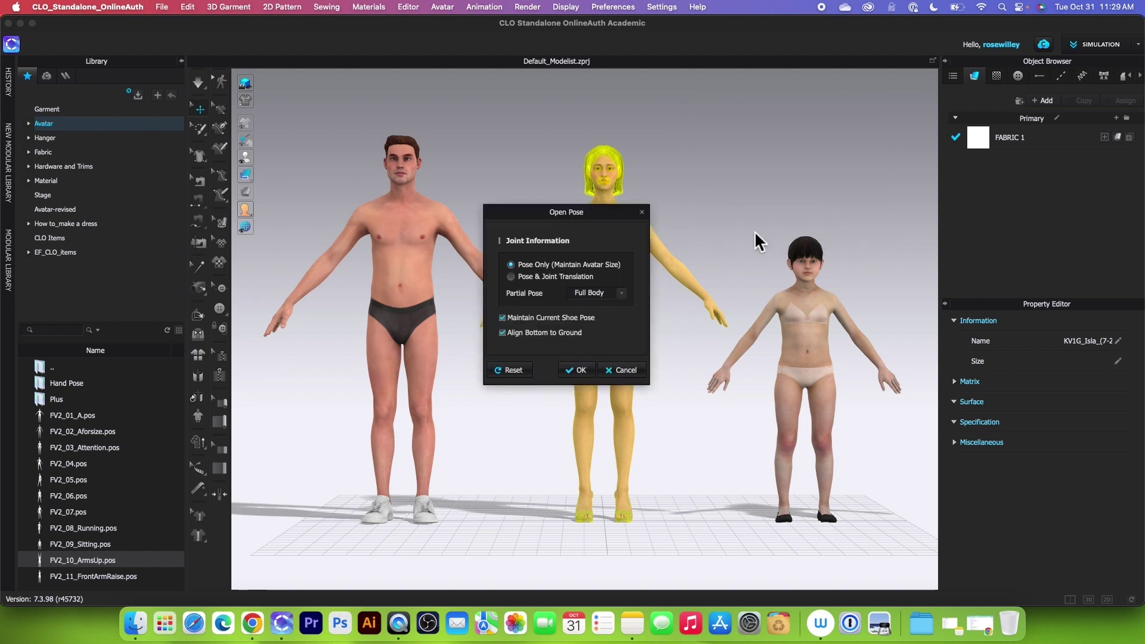
left_click_drag(594, 210, 460, 185)
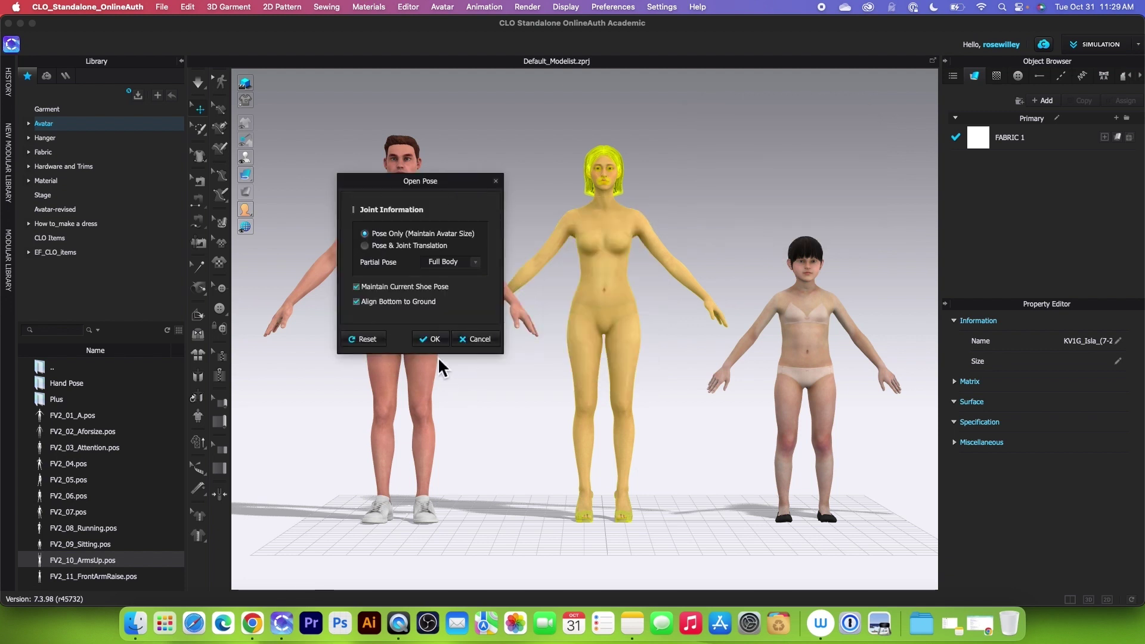
left_click(435, 341)
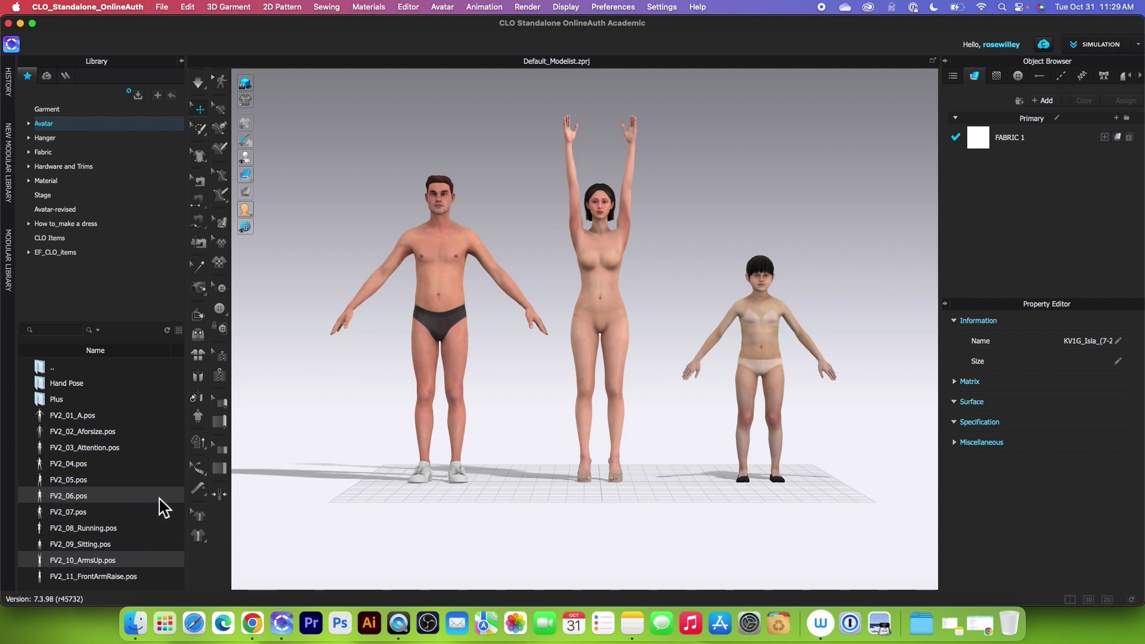
Load FV2_05.pos and apply it to FV2_Yuna, MV2_Thomas and KV1G_Isla together
double_click(108, 480)
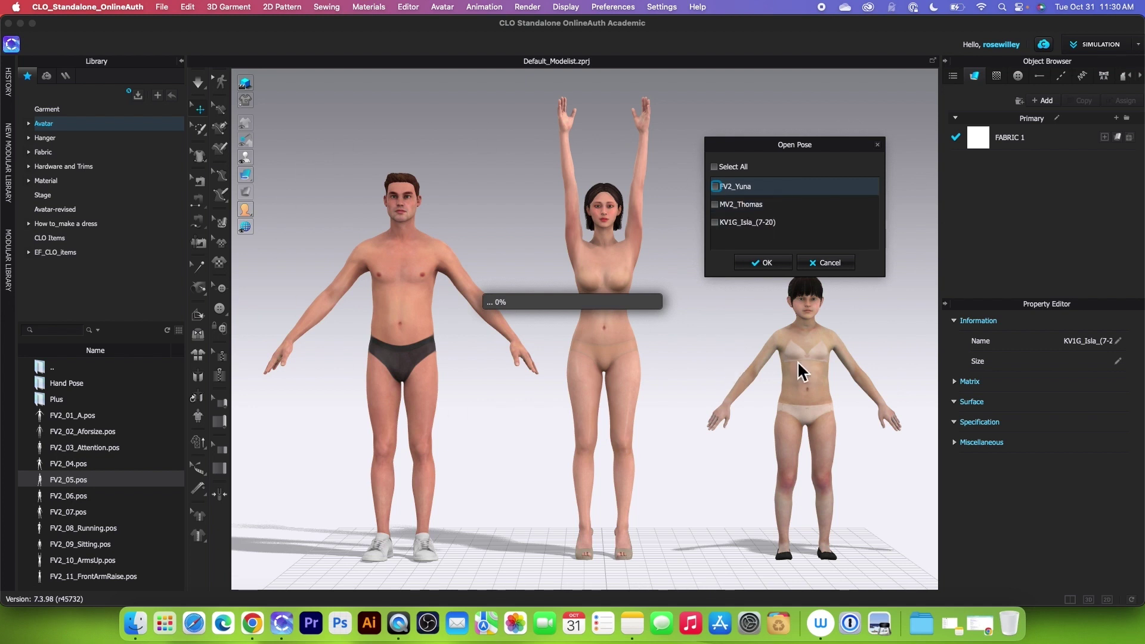
left_click(715, 186)
left_click(719, 205)
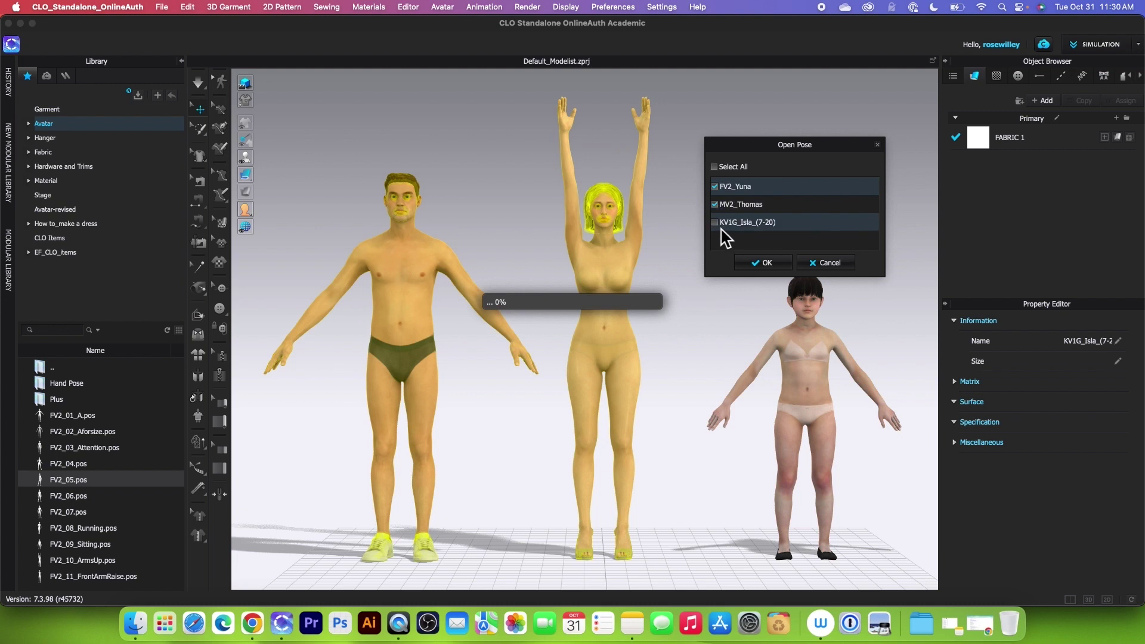
left_click(720, 223)
left_click(771, 263)
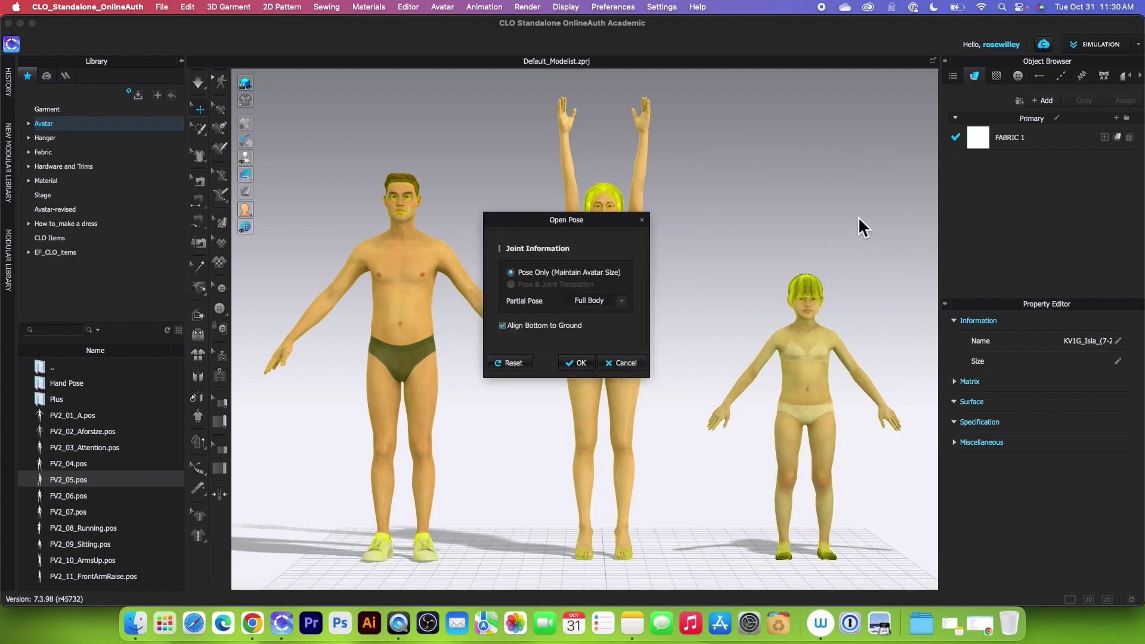
left_click(582, 365)
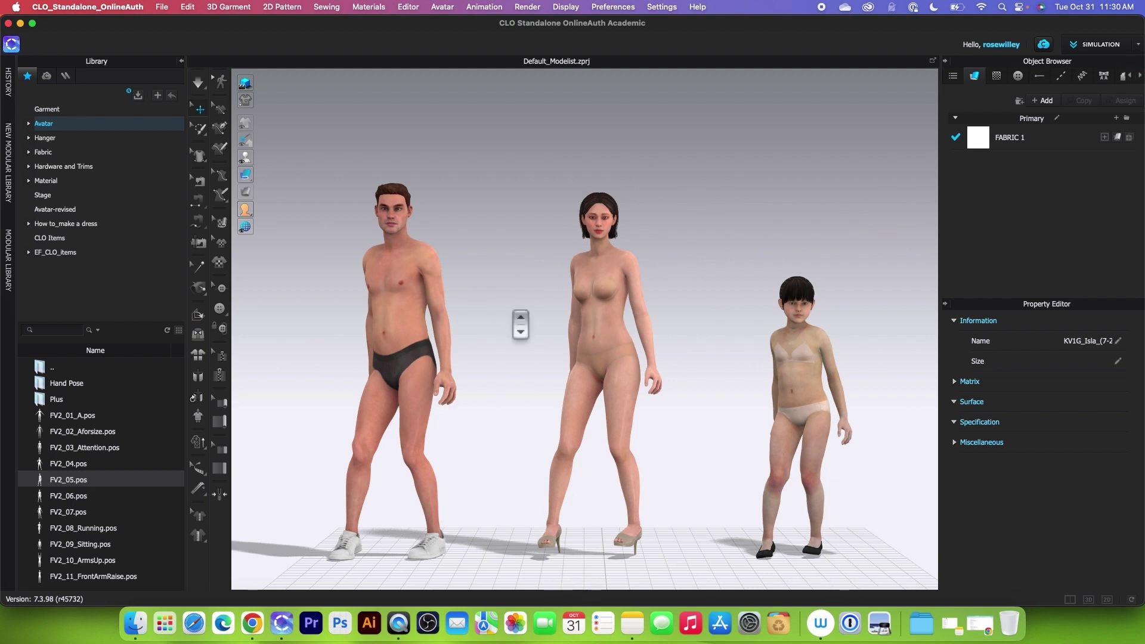
scroll(677, 370, "down", 2)
scroll(676, 362, "down", 2)
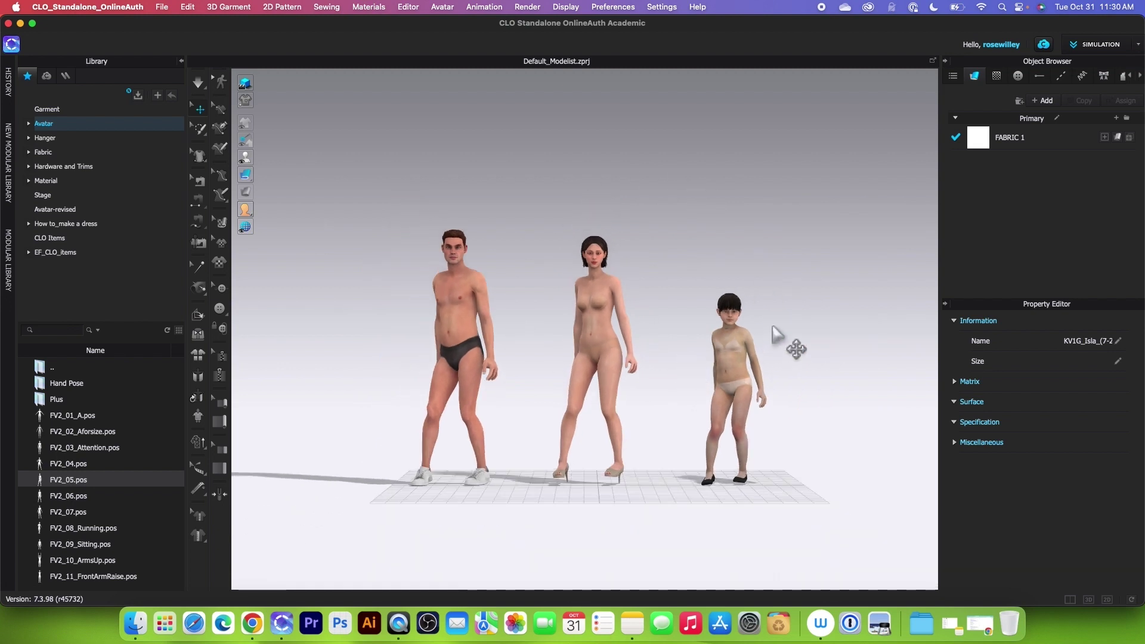
scroll(734, 337, "up", 3)
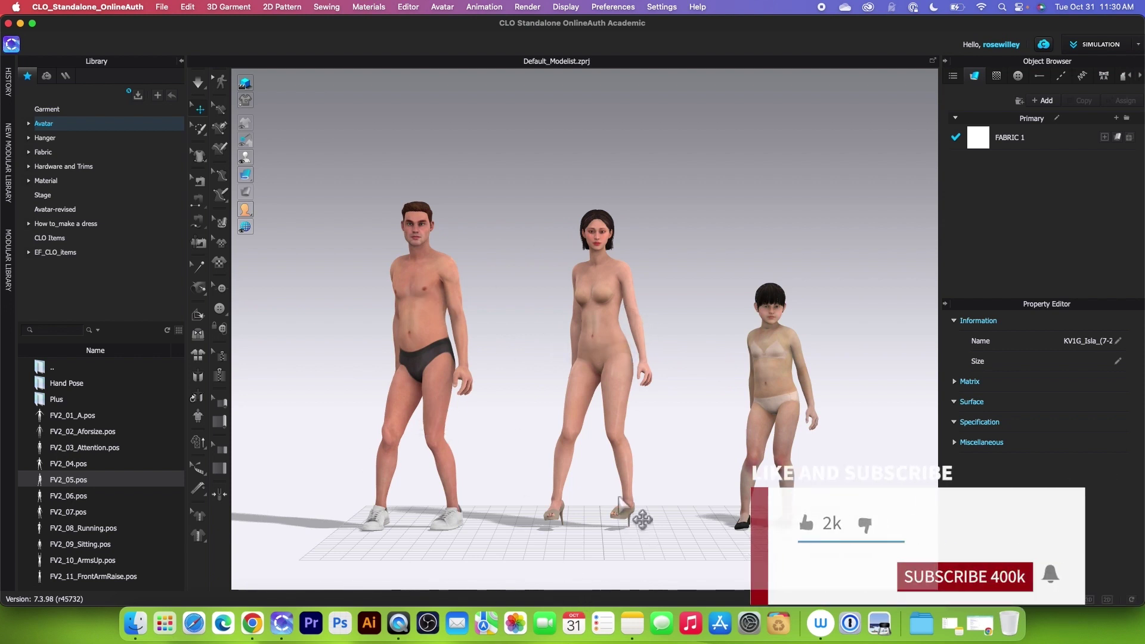
Open the CLO Items folder, switch it to thumbnail grid view, and widen the Library panel
left_click(84, 126)
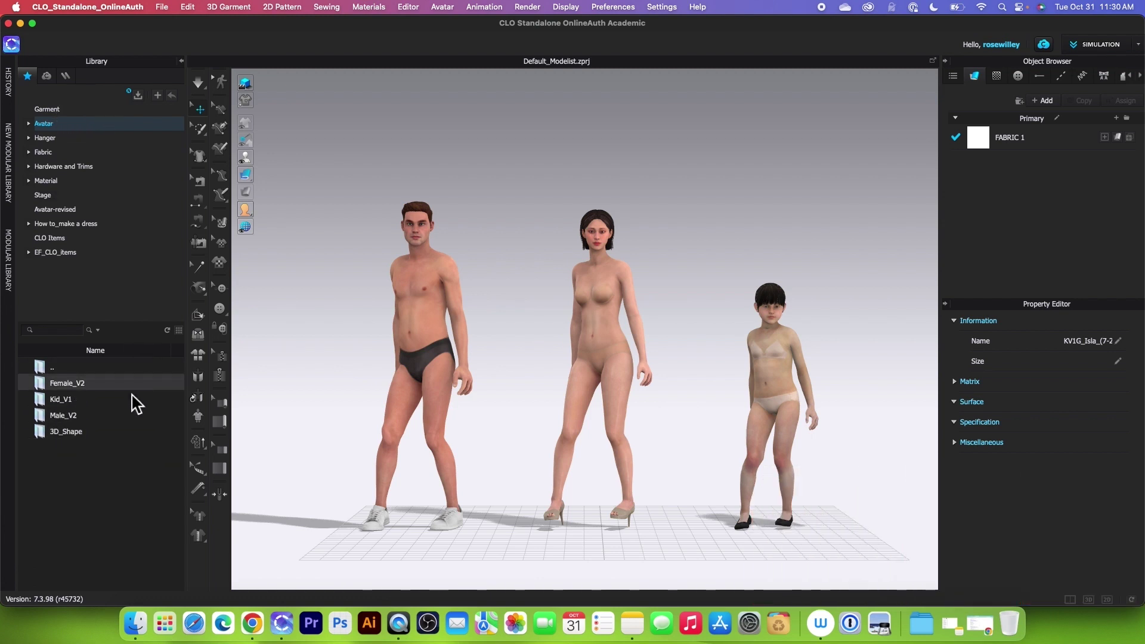
left_click(90, 239)
scroll(143, 478, "down", 5)
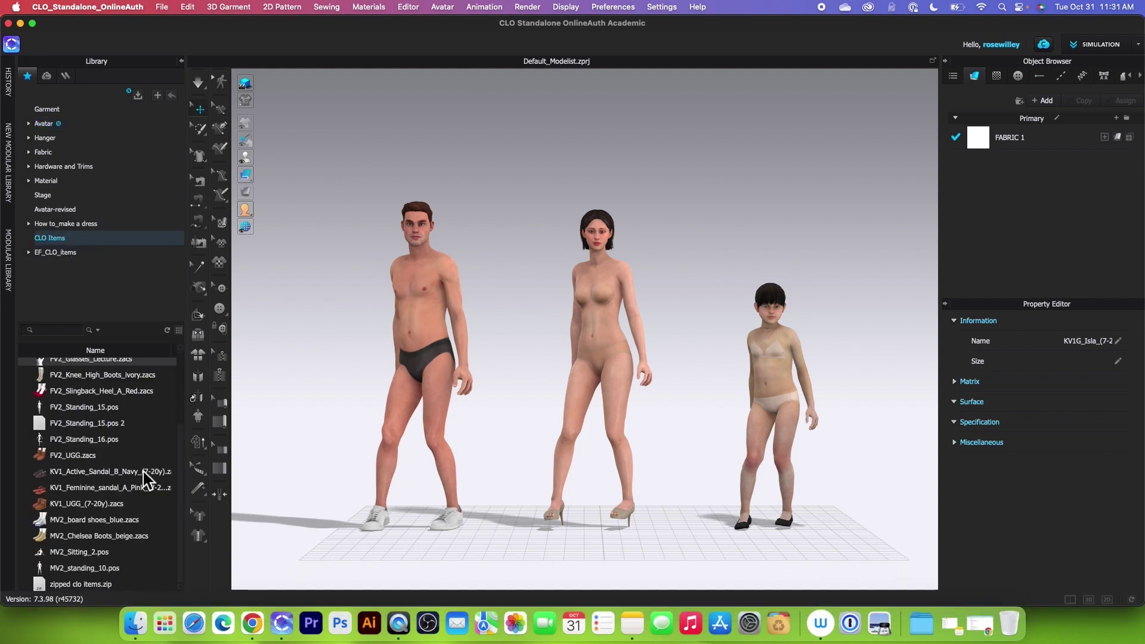
scroll(143, 477, "up", 3)
scroll(146, 476, "down", 3)
left_click(179, 331)
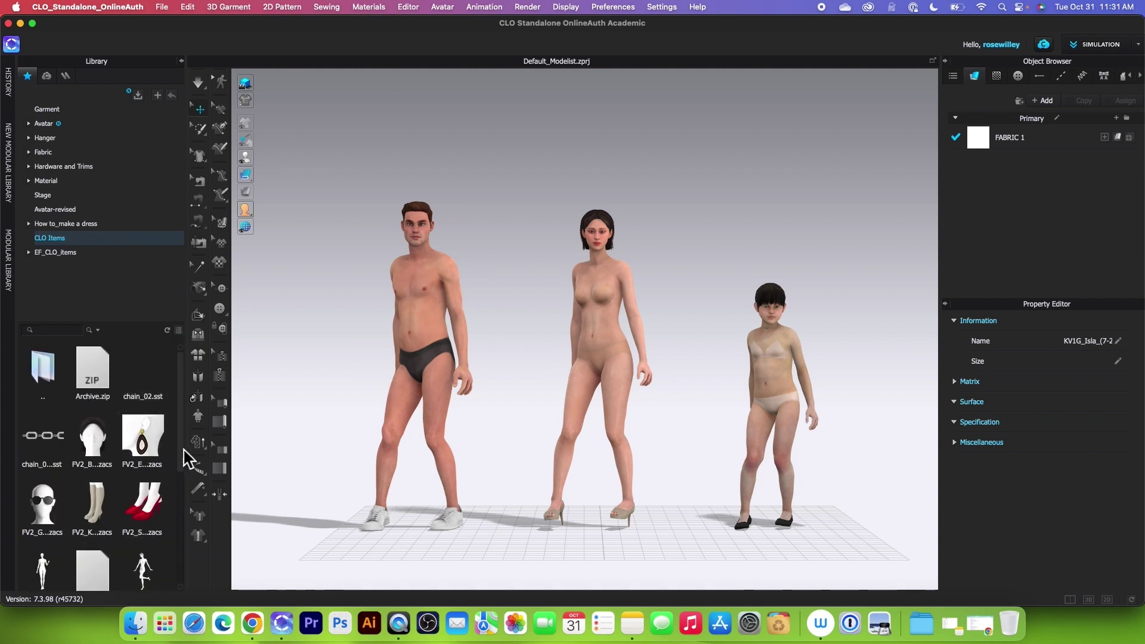
left_click_drag(193, 446, 297, 428)
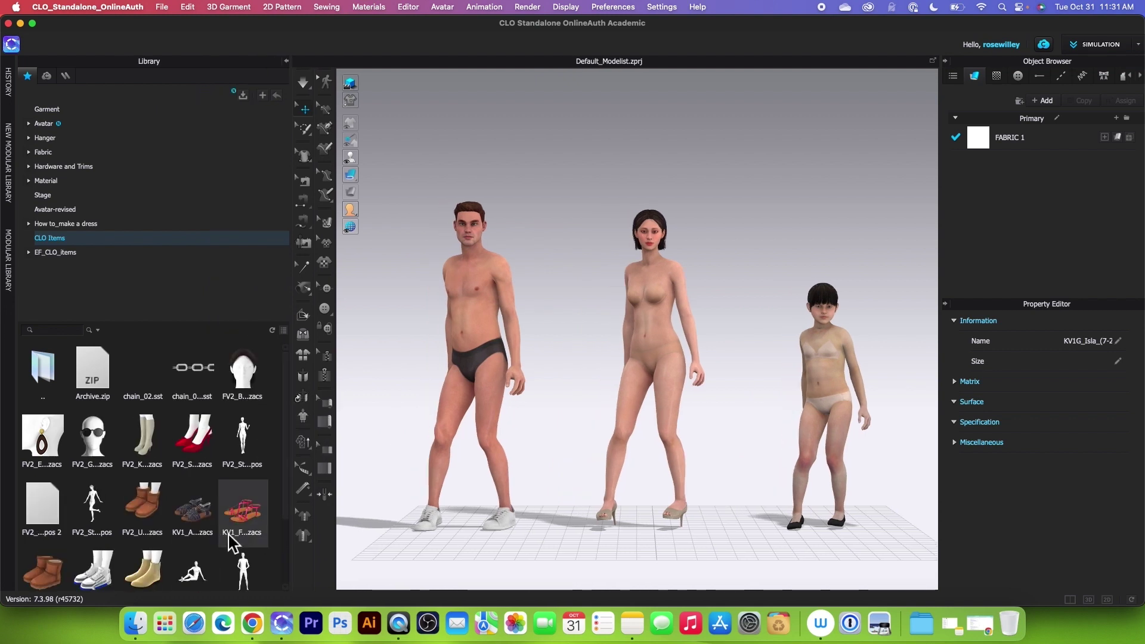
Apply the FV2_Standing_16 pose to FV2_Yuna
double_click(95, 507)
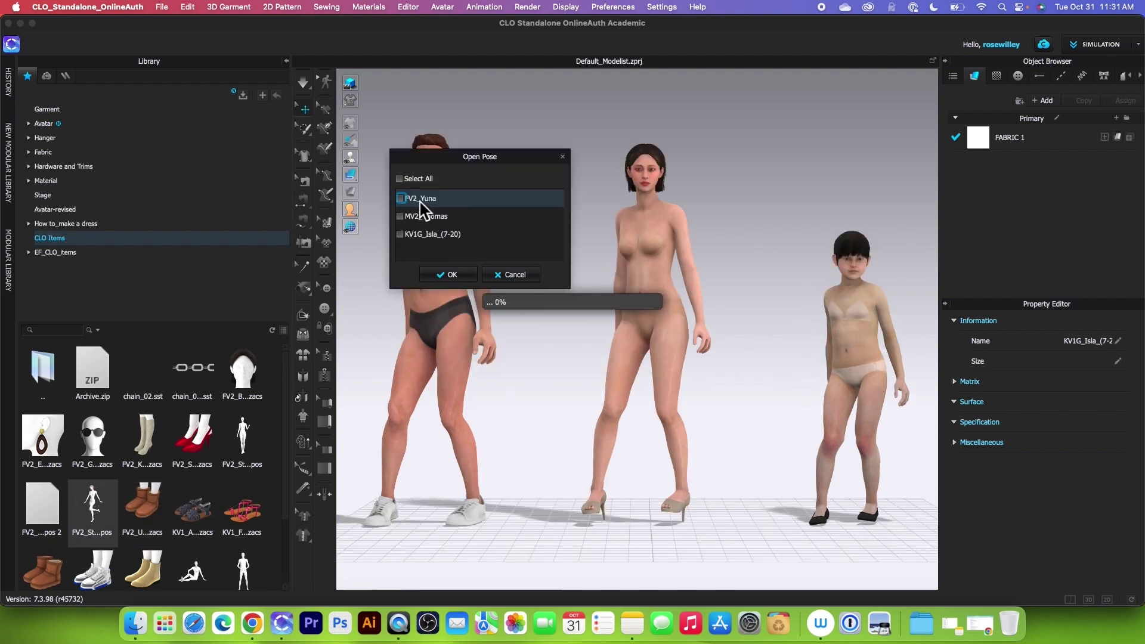
left_click(421, 200)
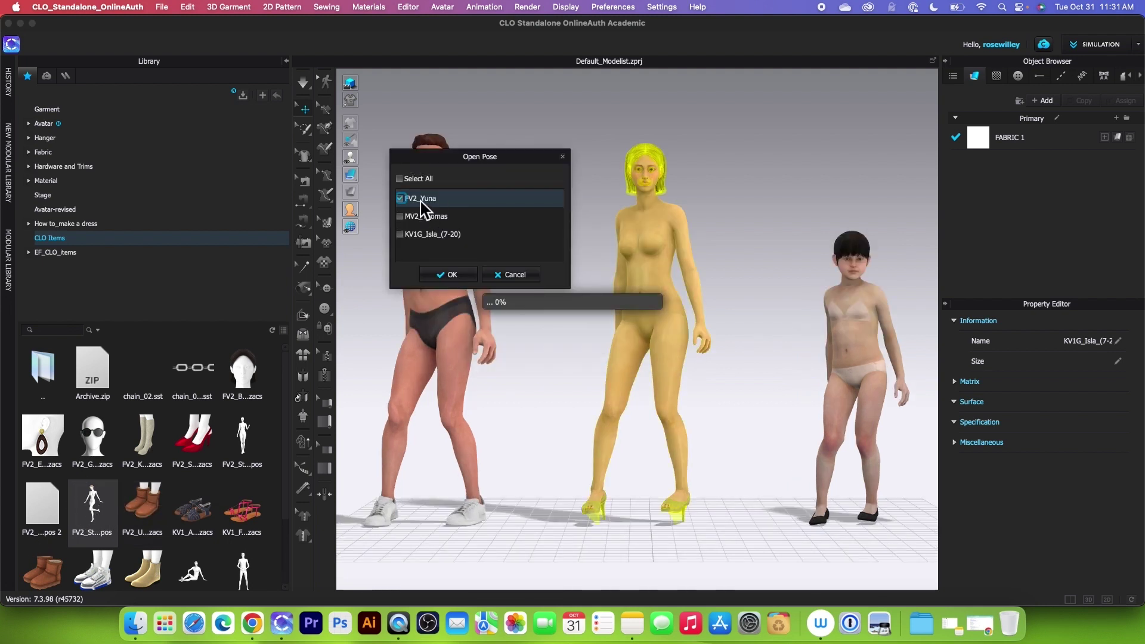
left_click(453, 275)
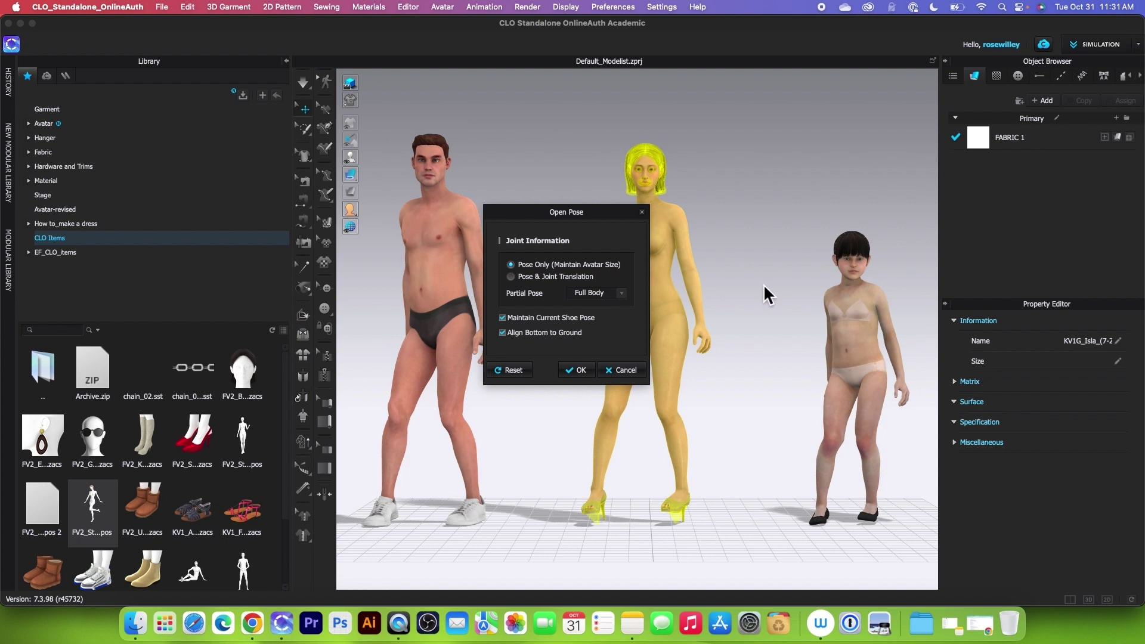
left_click(577, 370)
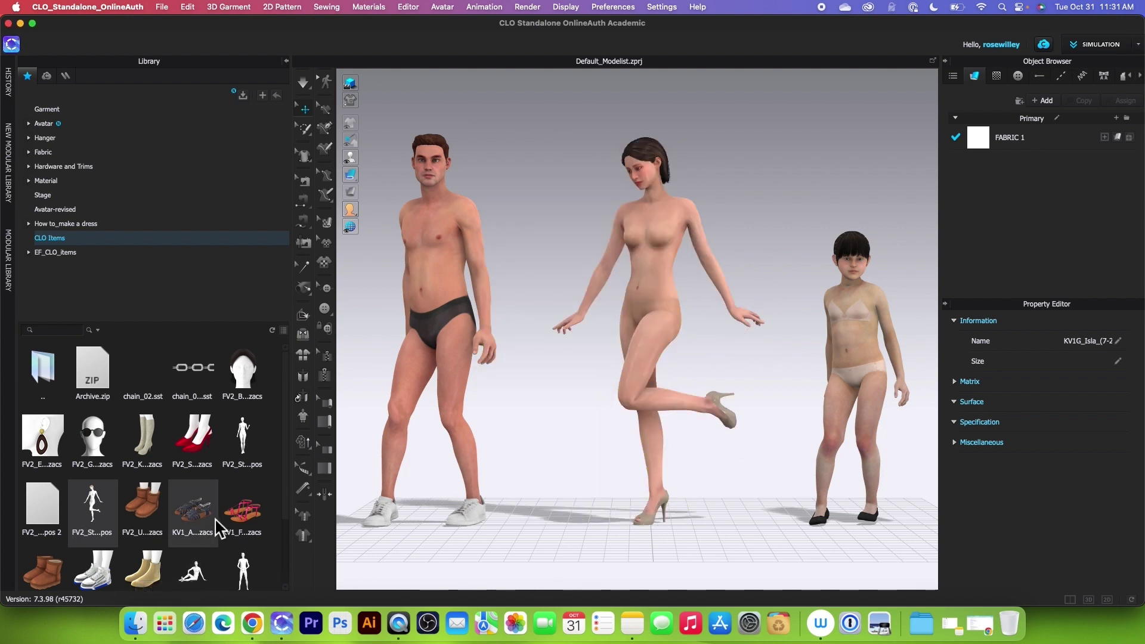
Apply the MV2_Sitting_2 pose to MV2_Thomas so he sits on the floor
scroll(218, 528, "down", 3)
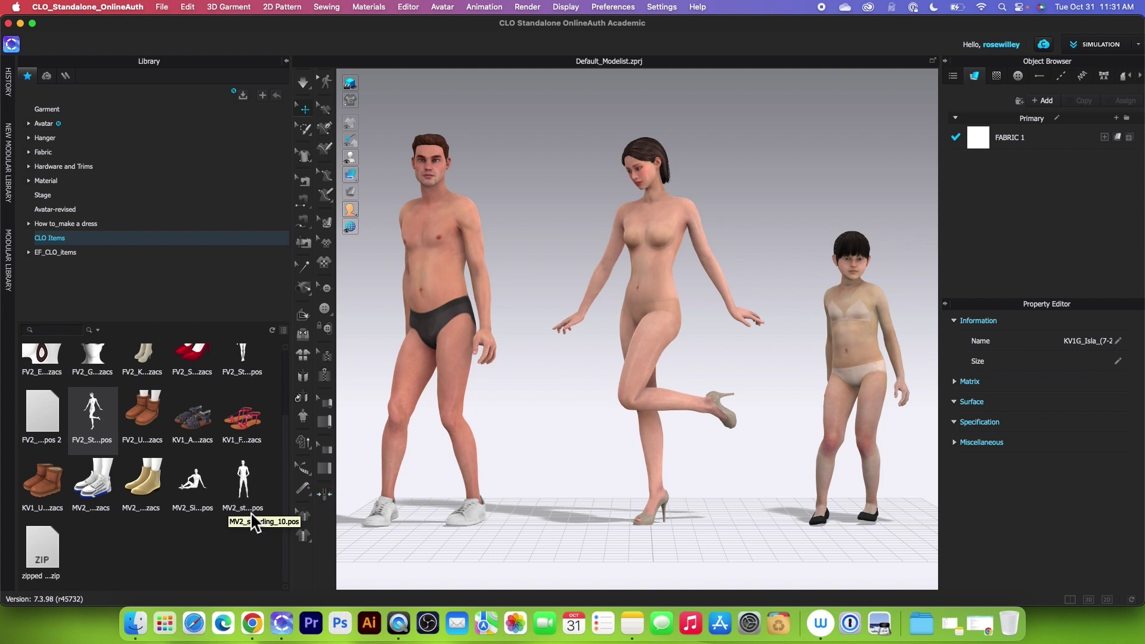
double_click(208, 497)
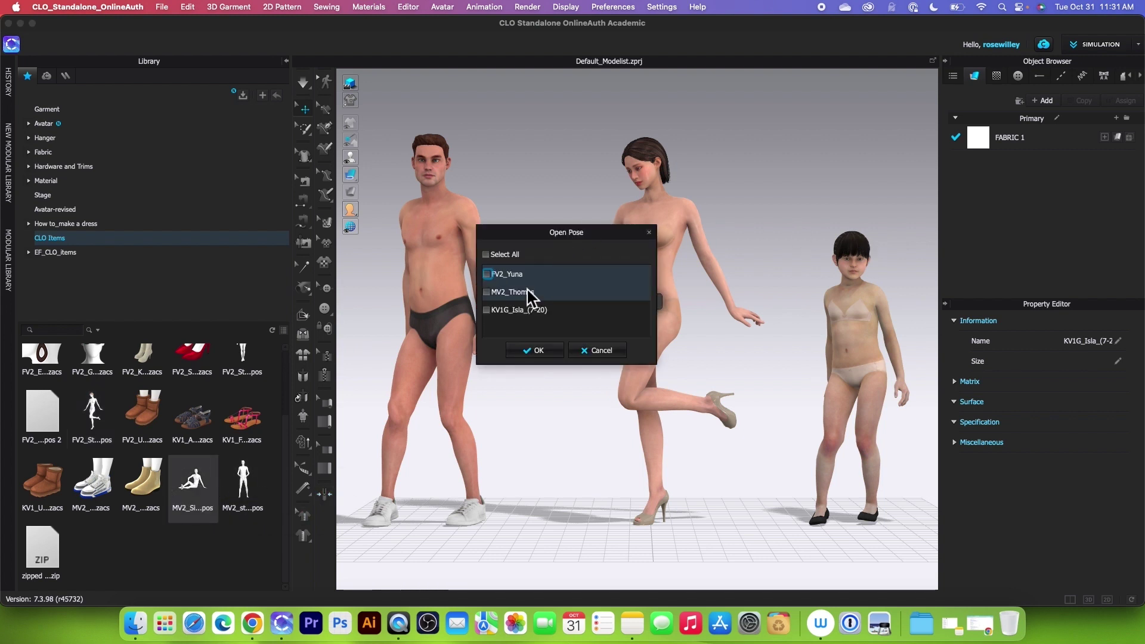
left_click(546, 353)
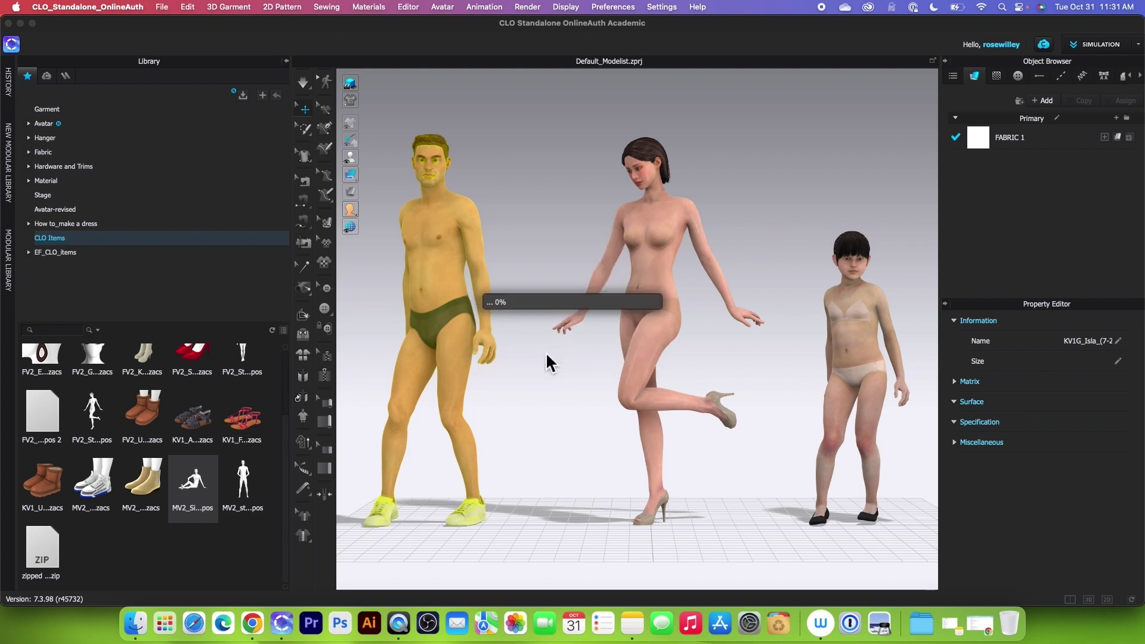
left_click(582, 363)
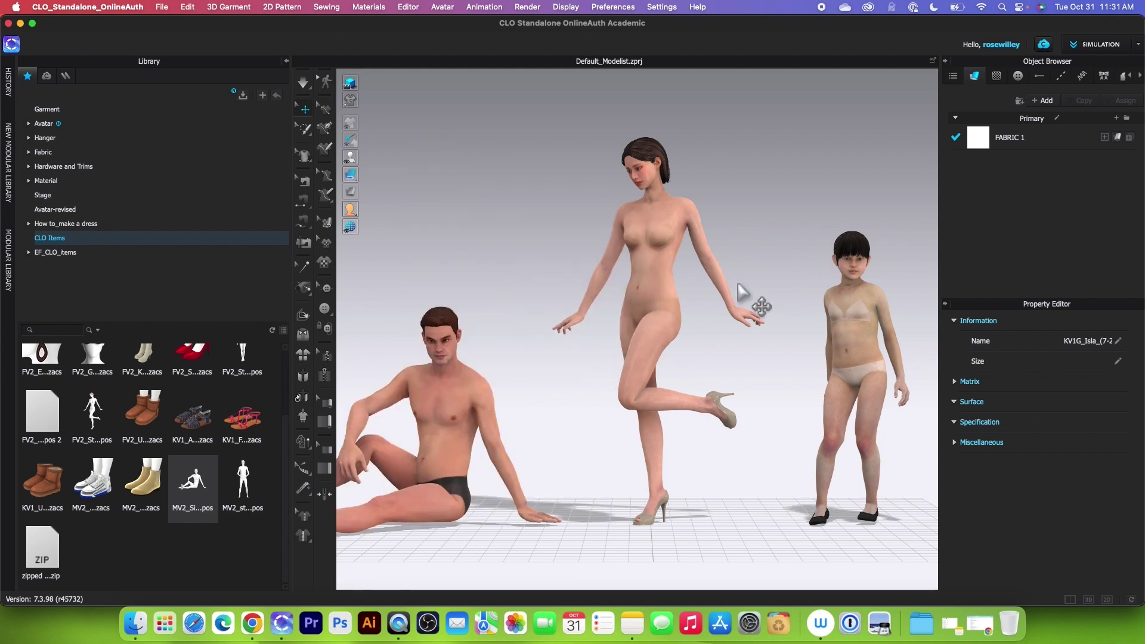
scroll(749, 301, "down", 3)
scroll(232, 504, "up", 2)
scroll(231, 494, "down", 2)
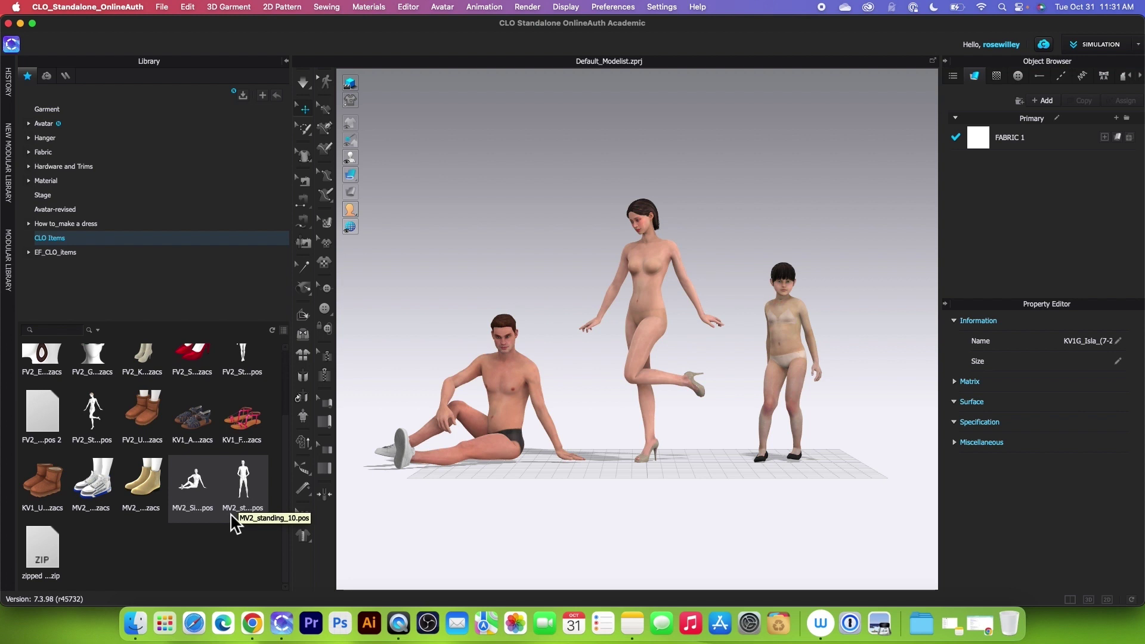
Apply the MV2_standing_10 pose to the child avatar KV1G_Isla_(7-20), accepting the joint information
double_click(249, 488)
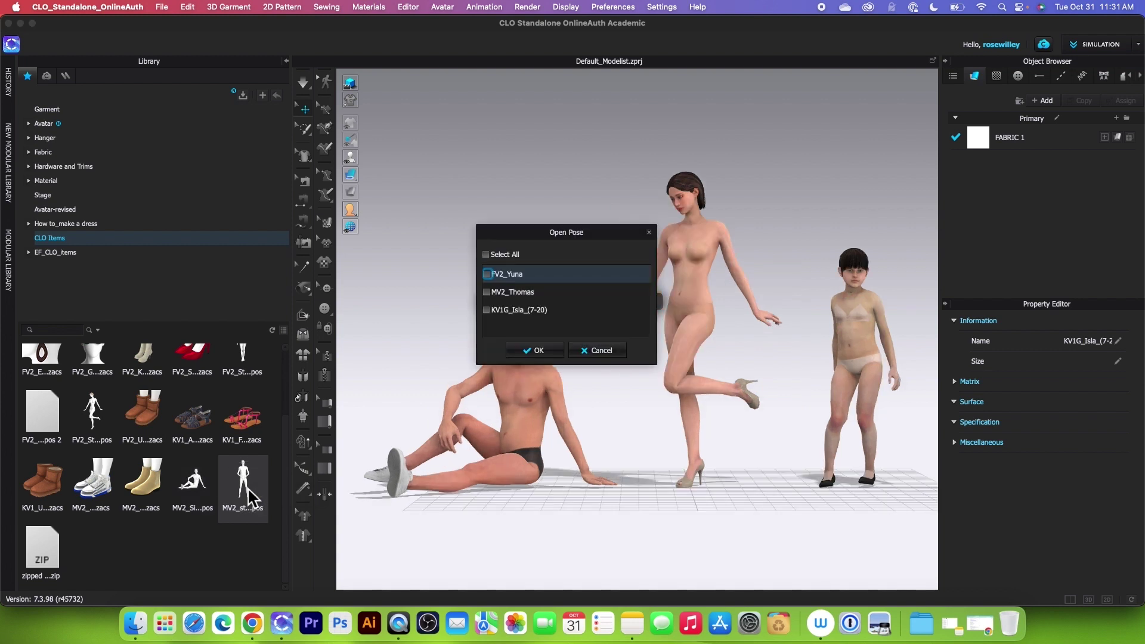
left_click(508, 311)
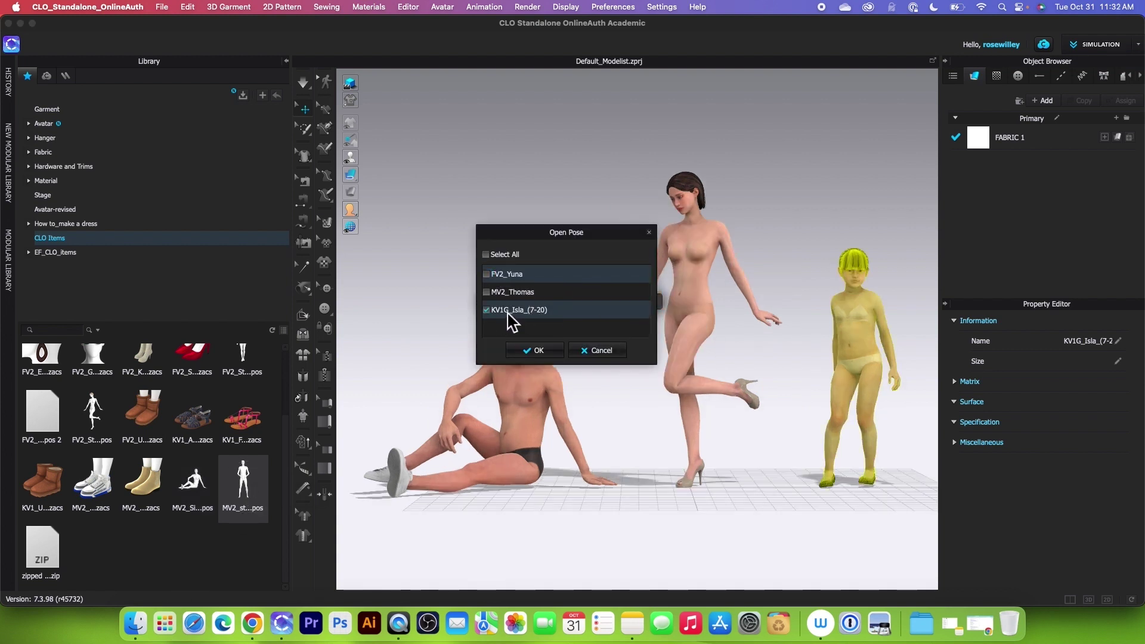
left_click(548, 352)
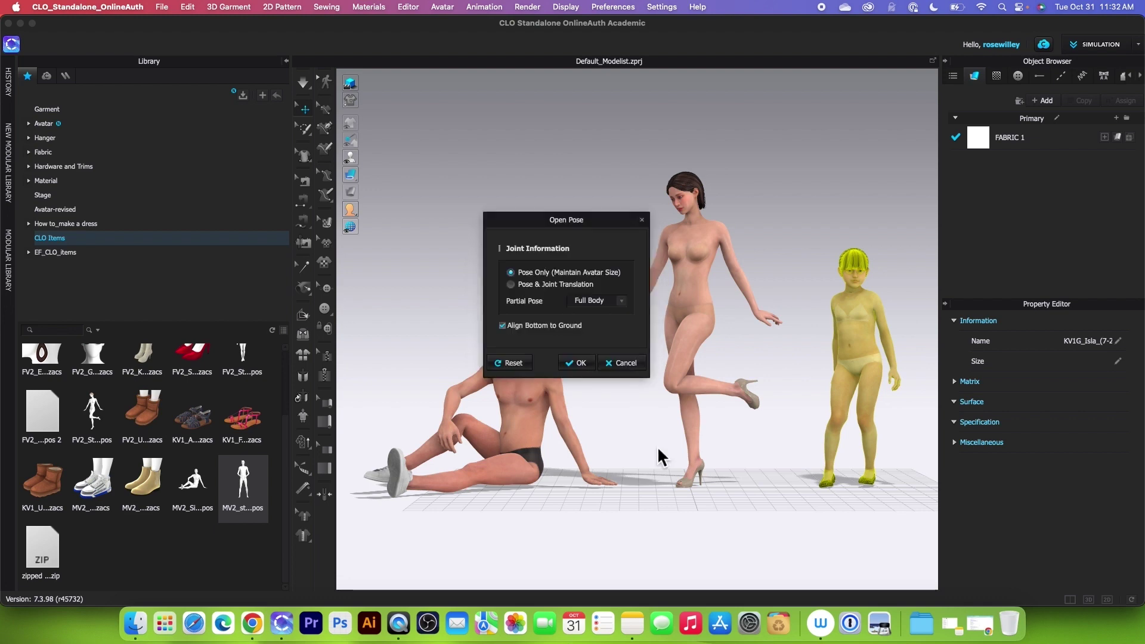
left_click(587, 366)
scroll(778, 315, "down", 3)
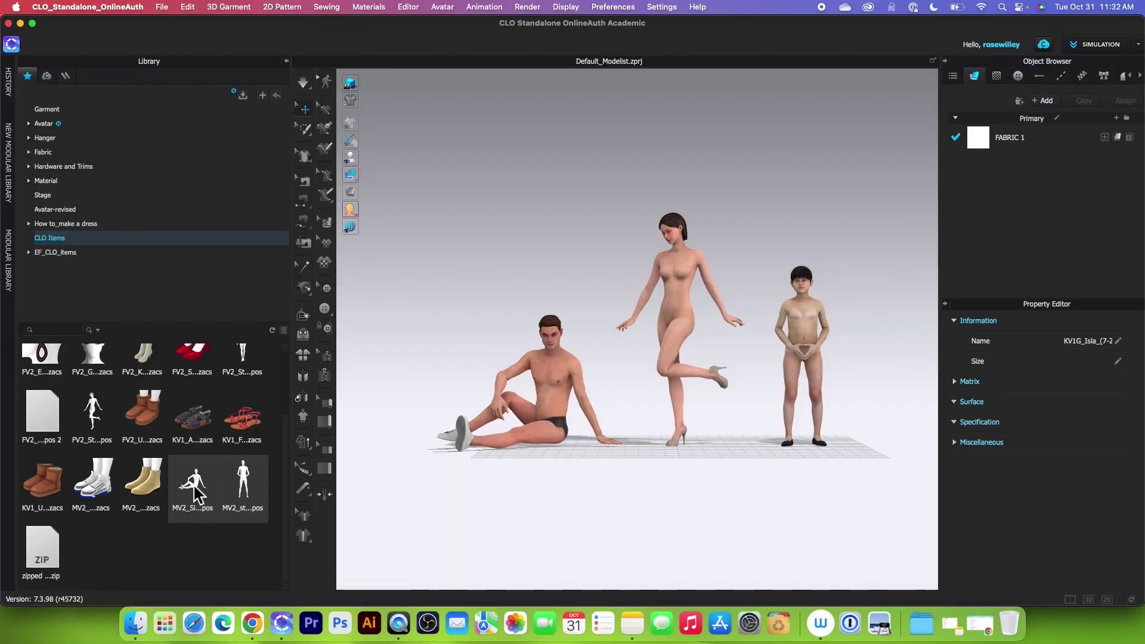
scroll(201, 490, "up", 2)
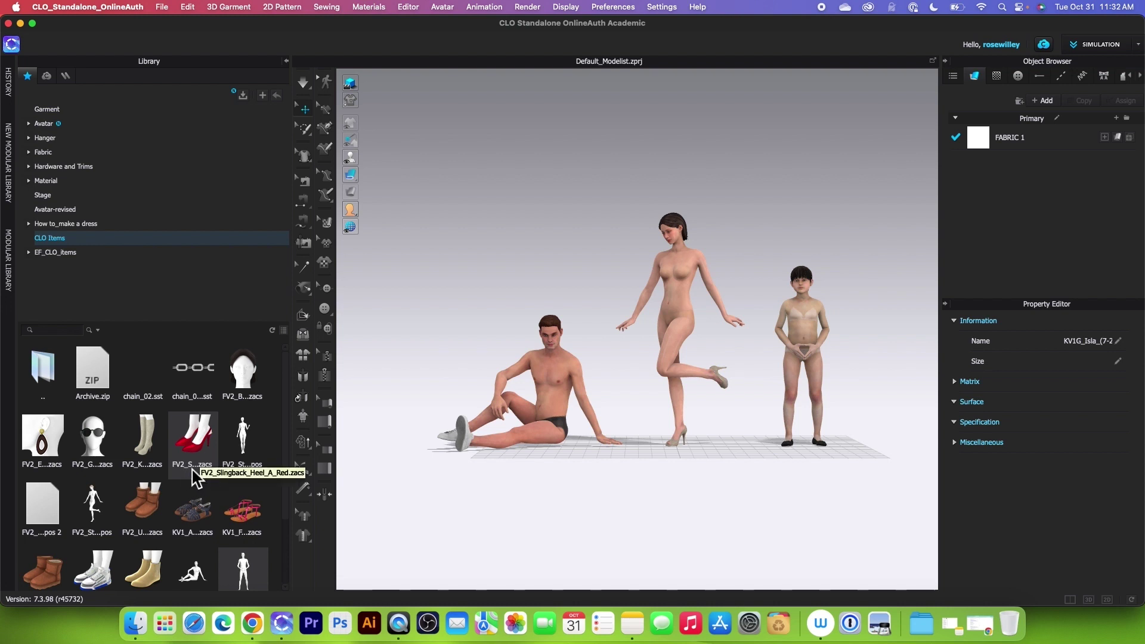
Put the red FV2 slingback heels on the woman, FV2_Yuna
left_click_drag(190, 471, 478, 529)
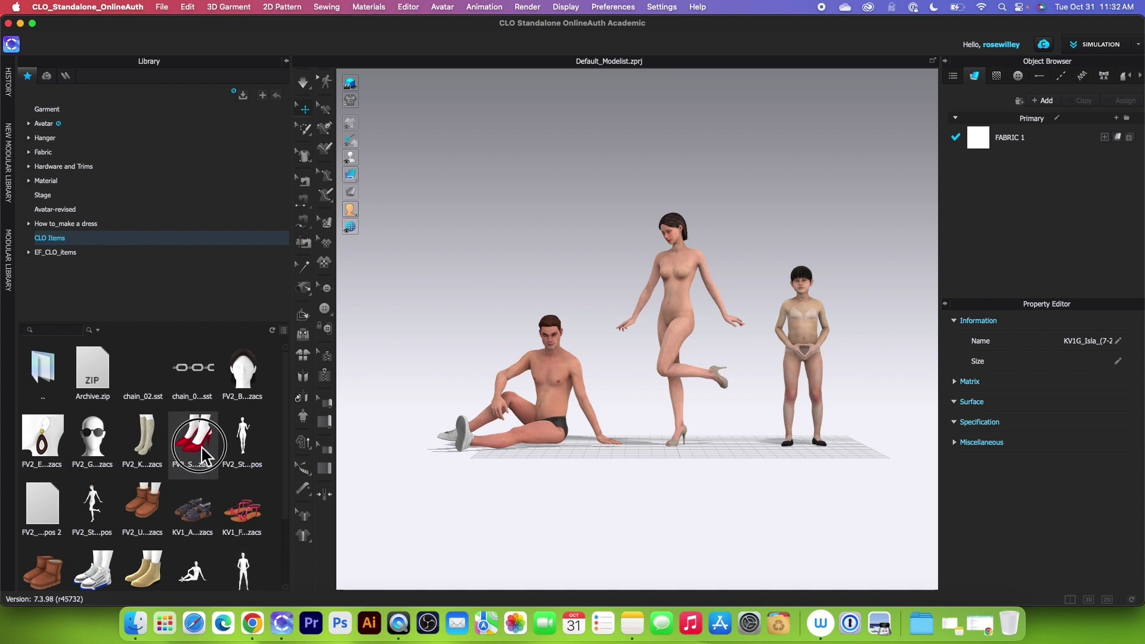
left_click_drag(209, 456, 736, 396)
scroll(239, 418, "down", 3)
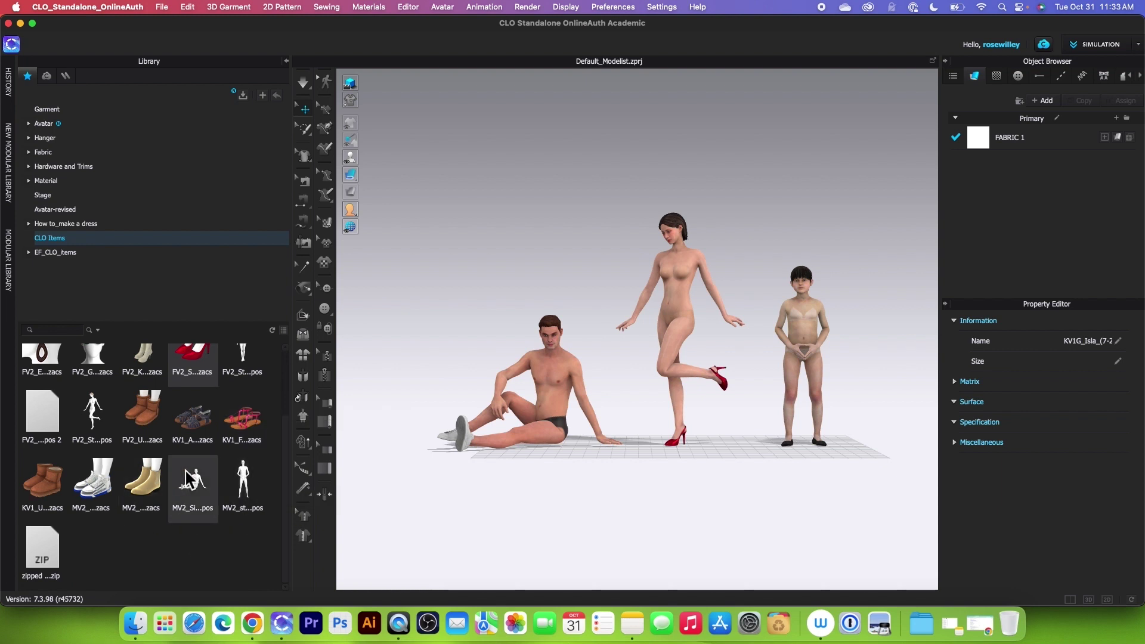
scroll(191, 483, "up", 3)
Fit red KV1 feminine sandals on KV1G_Isla and blue MV2 board shoes on MV2_Thomas, then return to front view
scroll(276, 510, "down", 3)
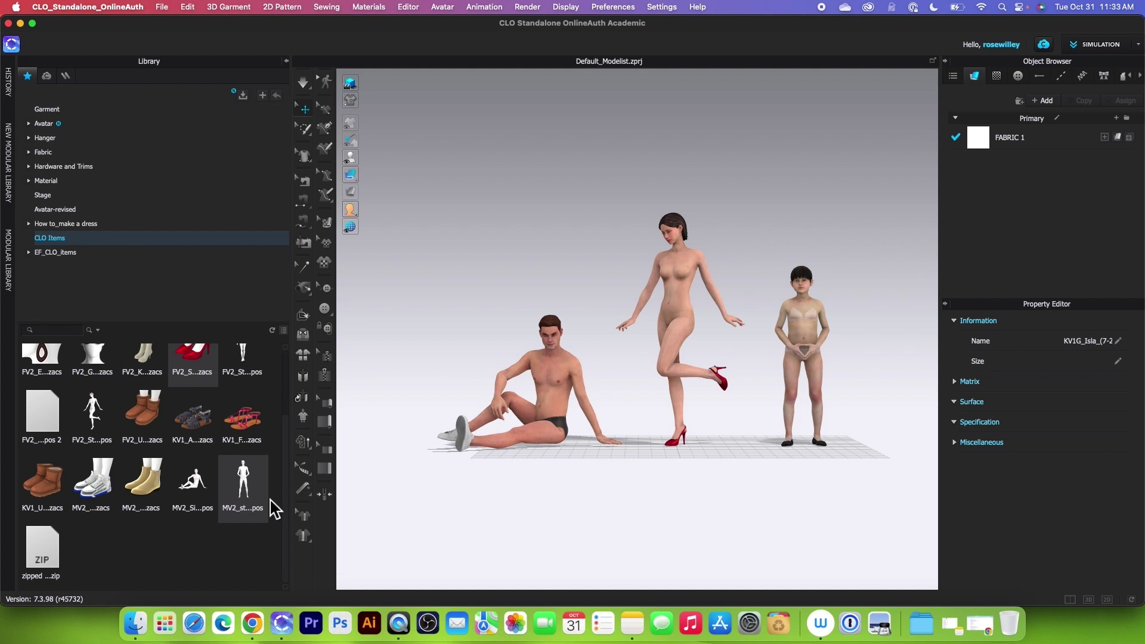
left_click_drag(253, 429, 817, 361)
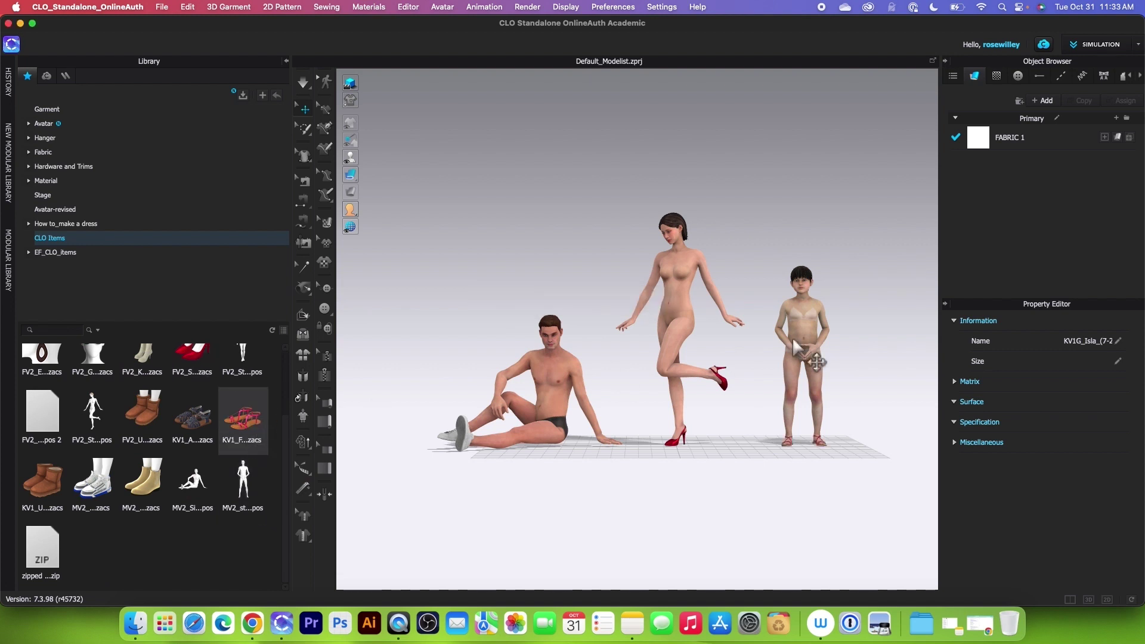
scroll(839, 459, "up", 2)
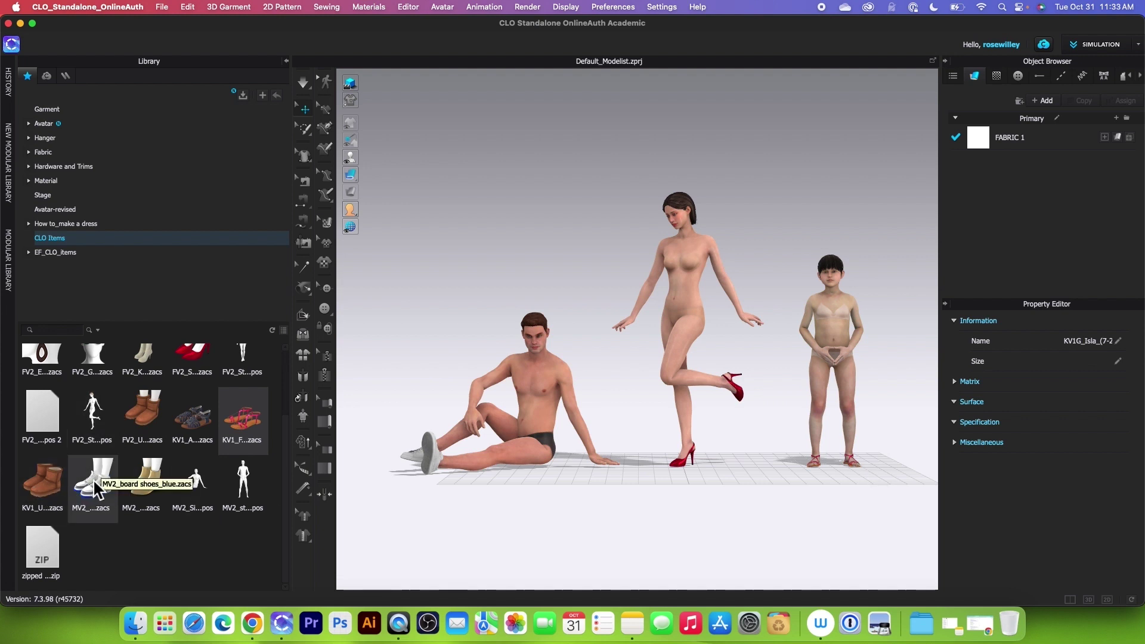
left_click_drag(94, 482, 502, 470)
scroll(501, 469, "up", 5)
key("2")
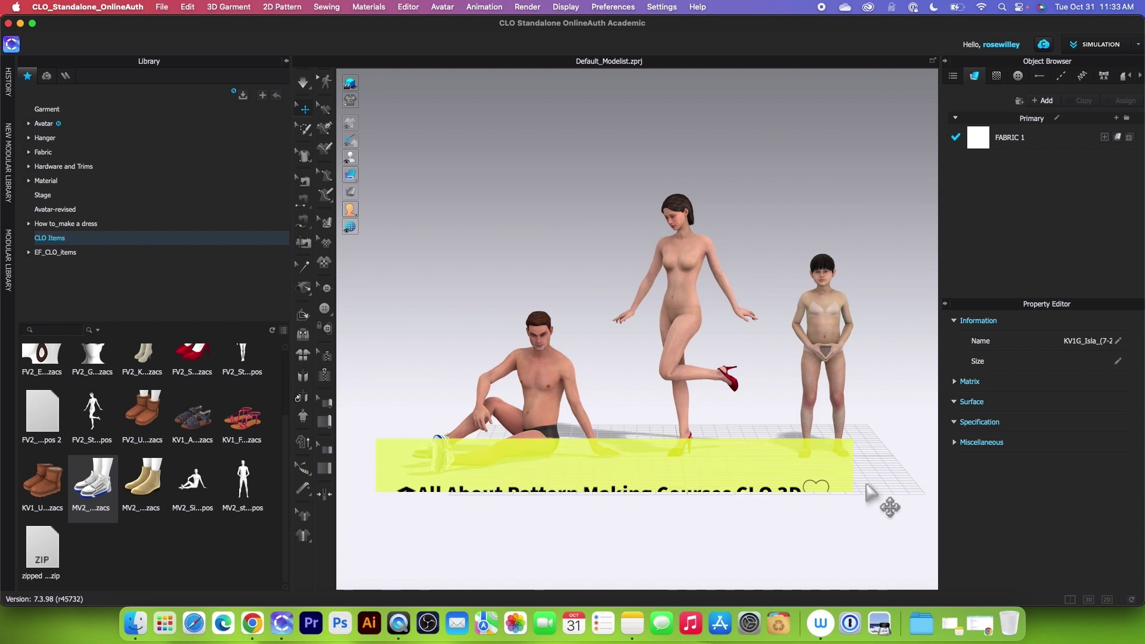